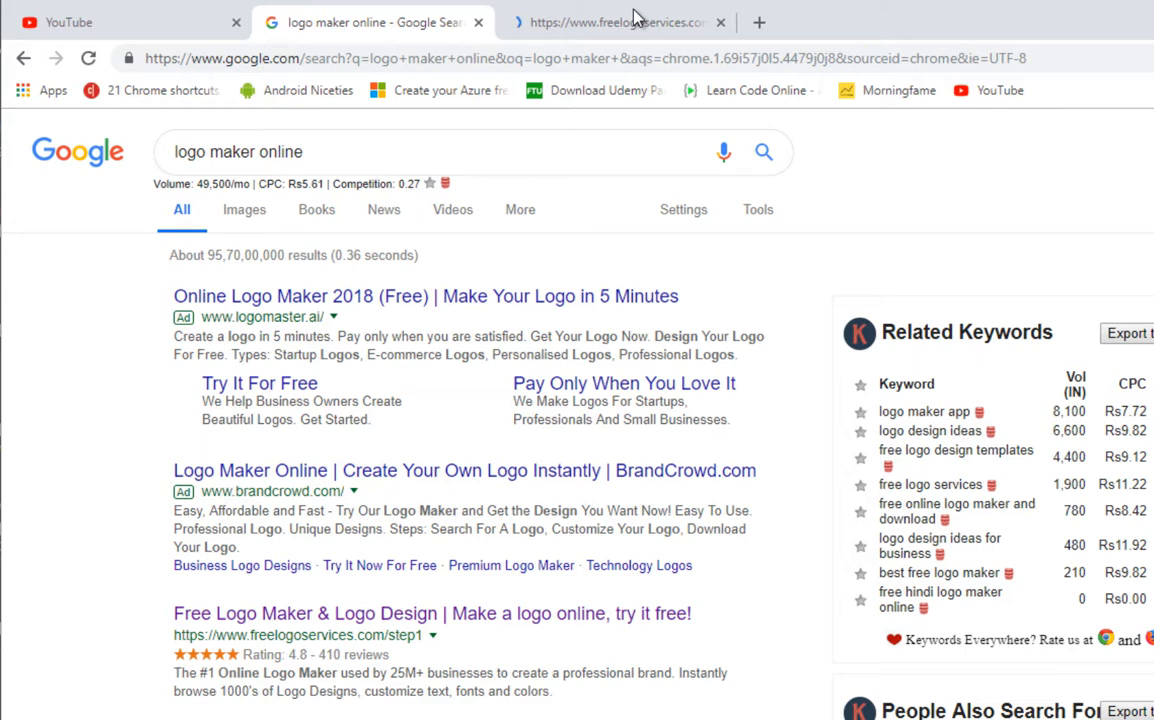
# Step: Switch to the Free Logo Maker page and set the logo category to IT/ Engineering
pyautogui.click(634, 20)
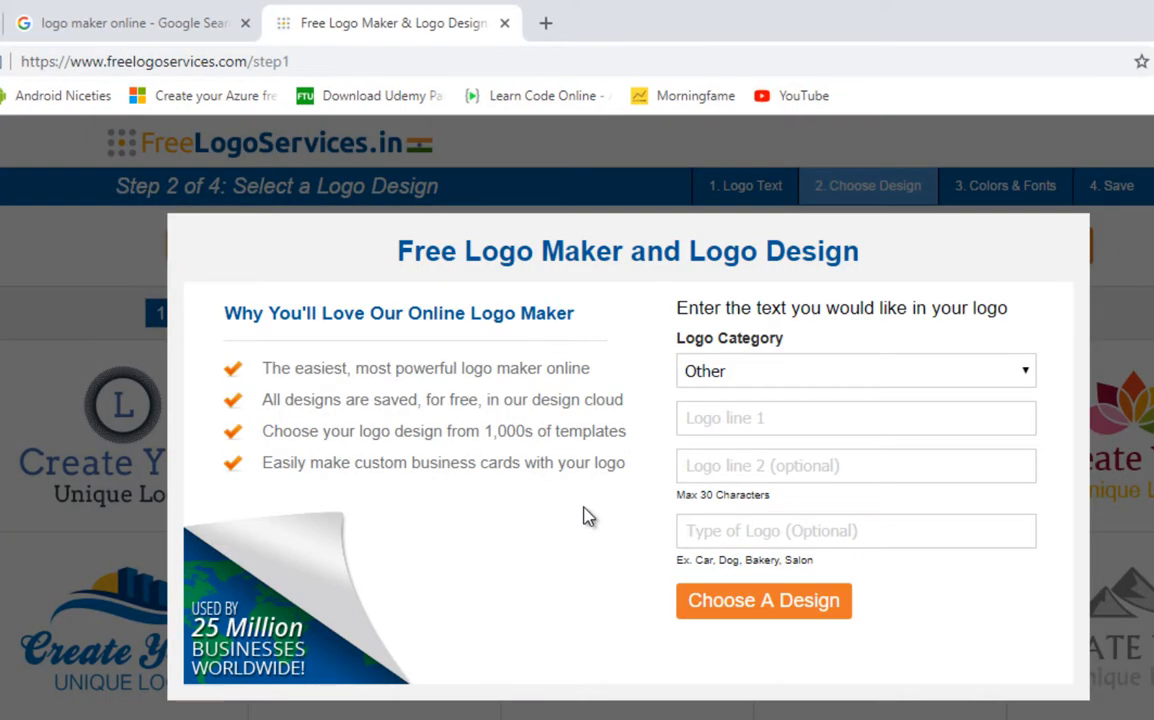
pyautogui.click(715, 384)
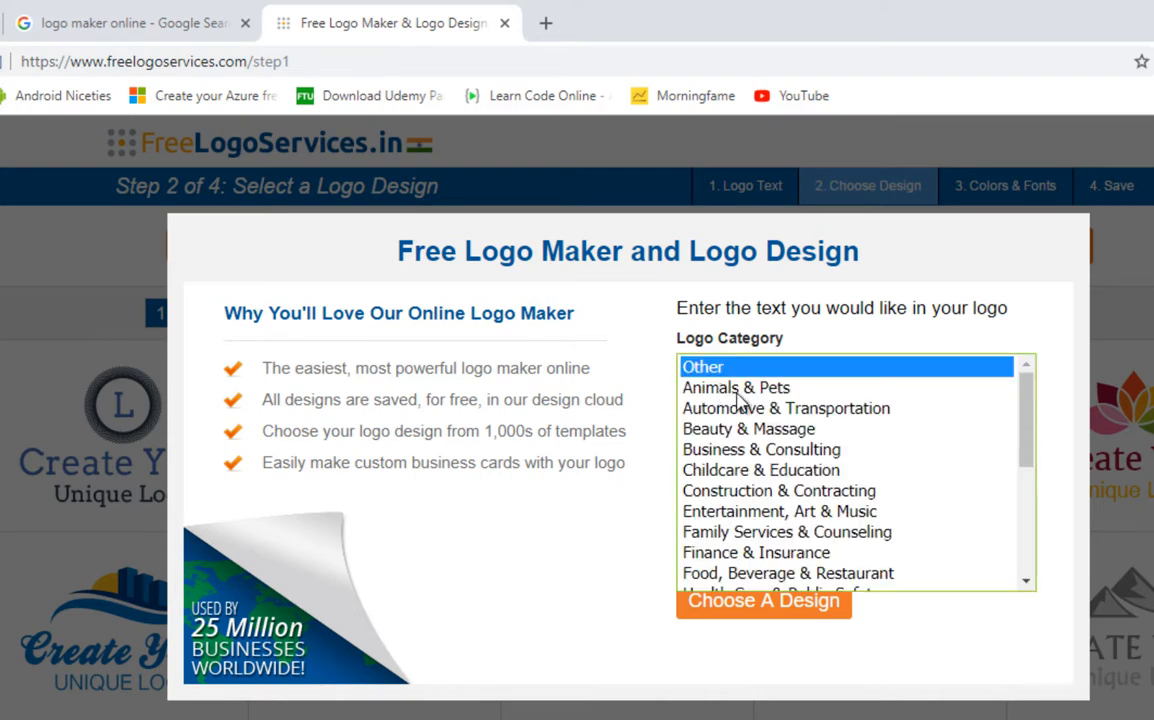
pyautogui.scroll(-5, 865, 480)
pyautogui.scroll(-1, 868, 512)
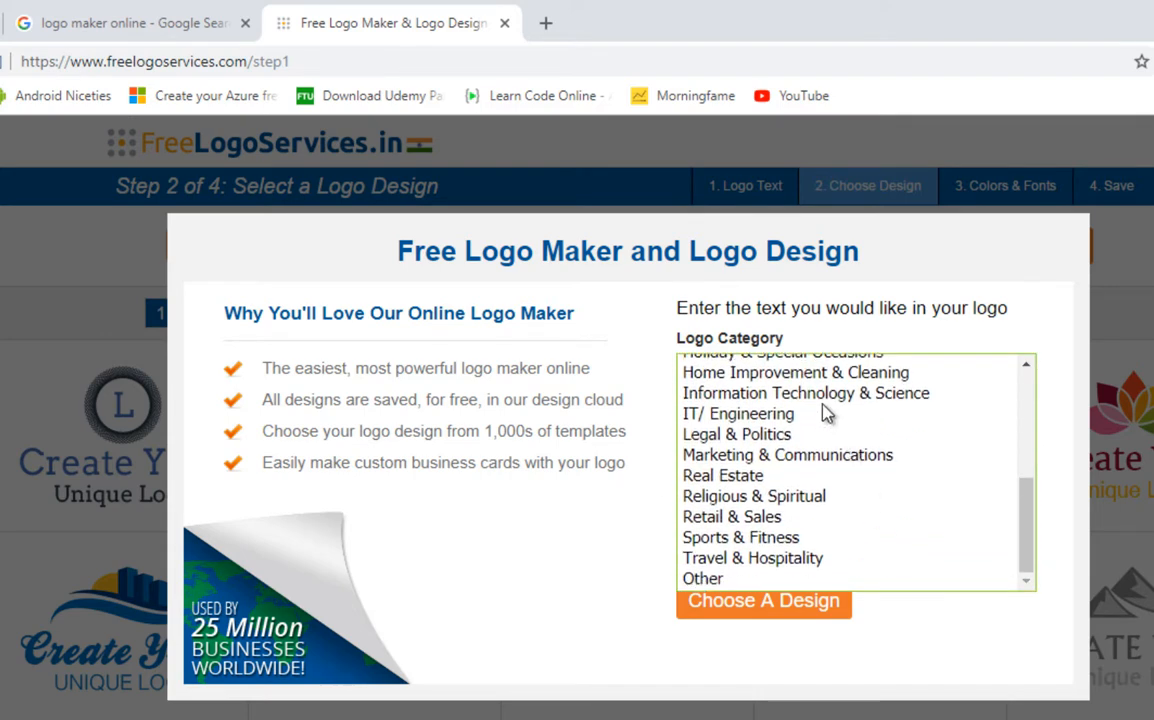
pyautogui.scroll(10, 825, 430)
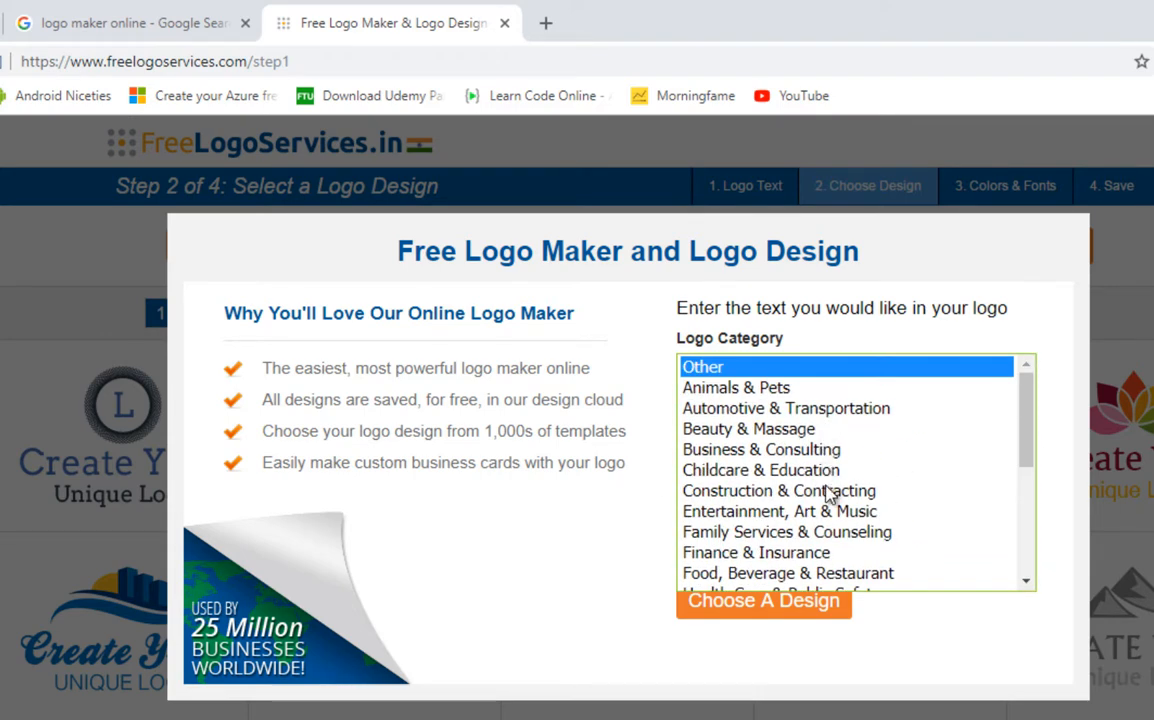
pyautogui.scroll(-2, 825, 497)
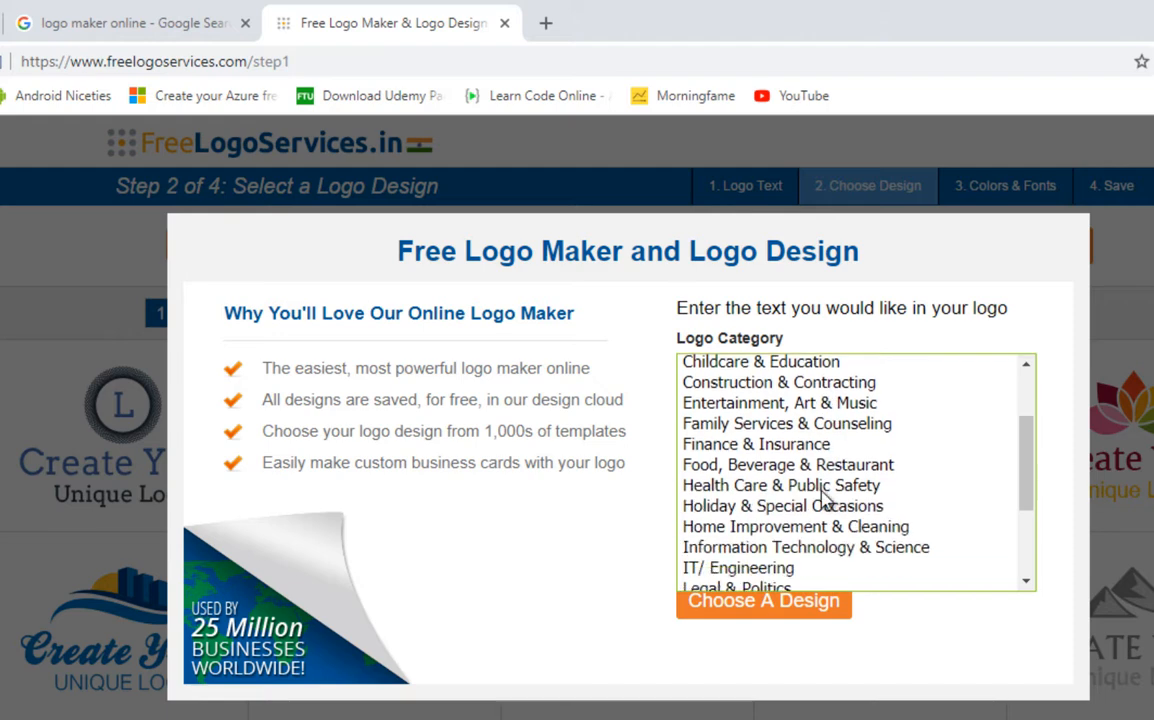
pyautogui.click(757, 568)
# Step: Enter "zealplex" as logo line 1 and "go ahead" as line 2, and proceed to choosing a design
pyautogui.click(789, 420)
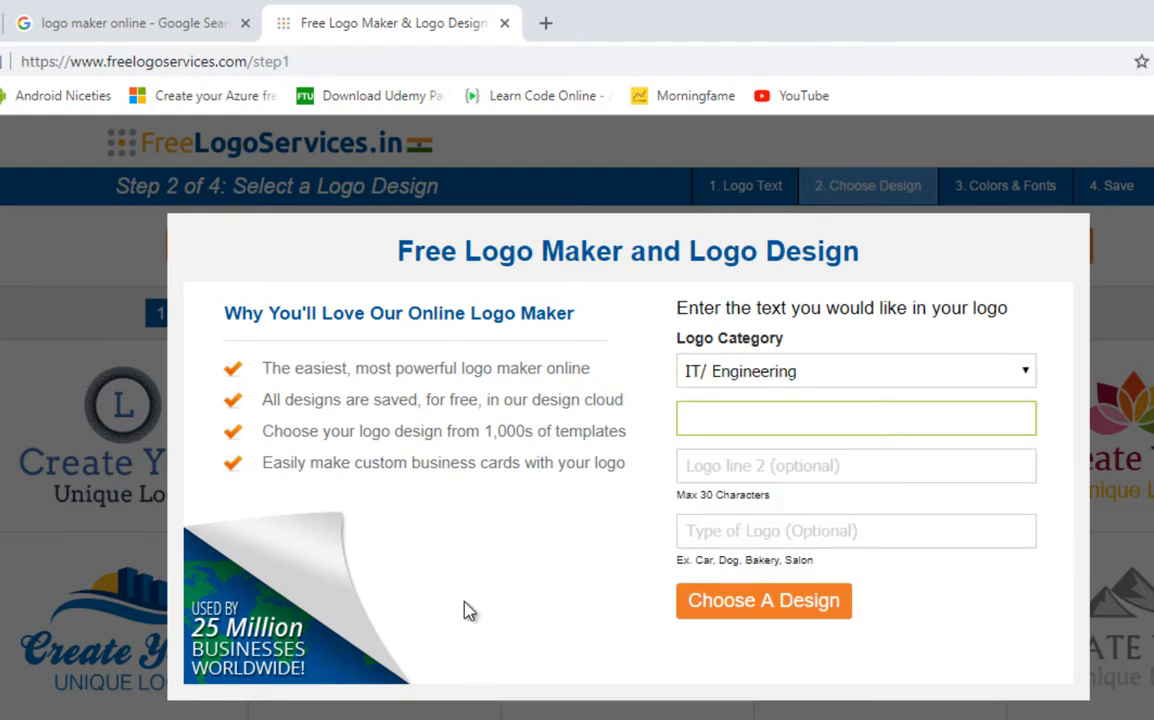
pyautogui.write('zealplex')
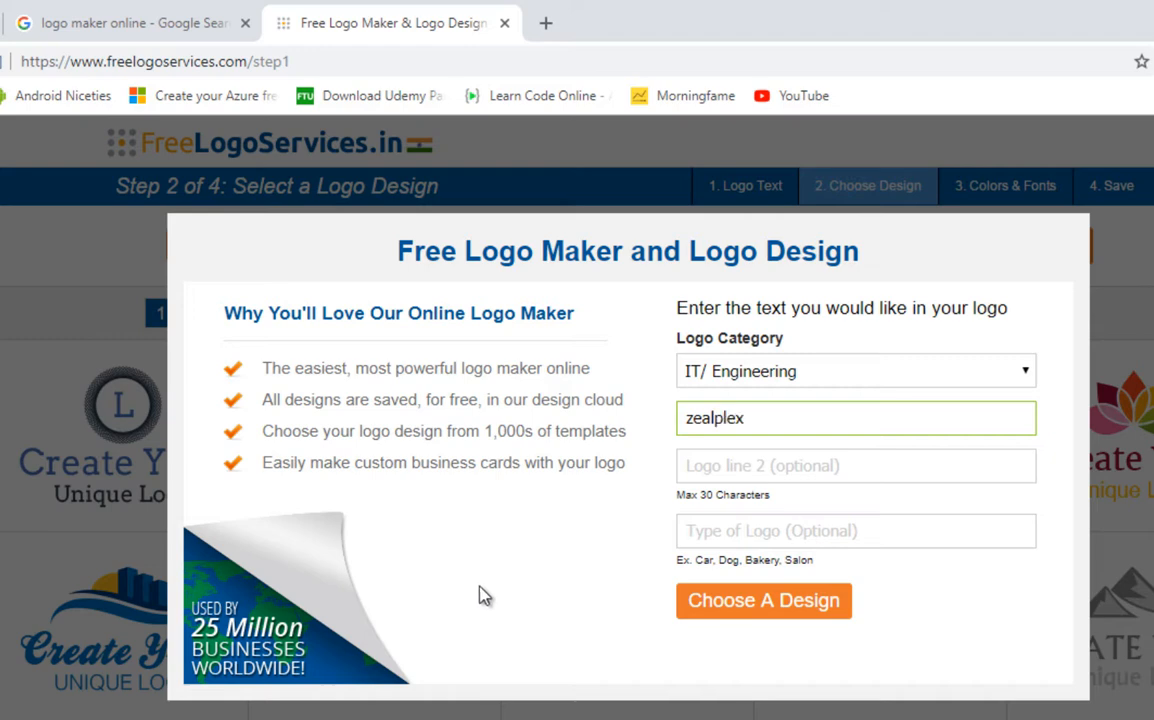
pyautogui.press('Tab')
pyautogui.write('go ahead')
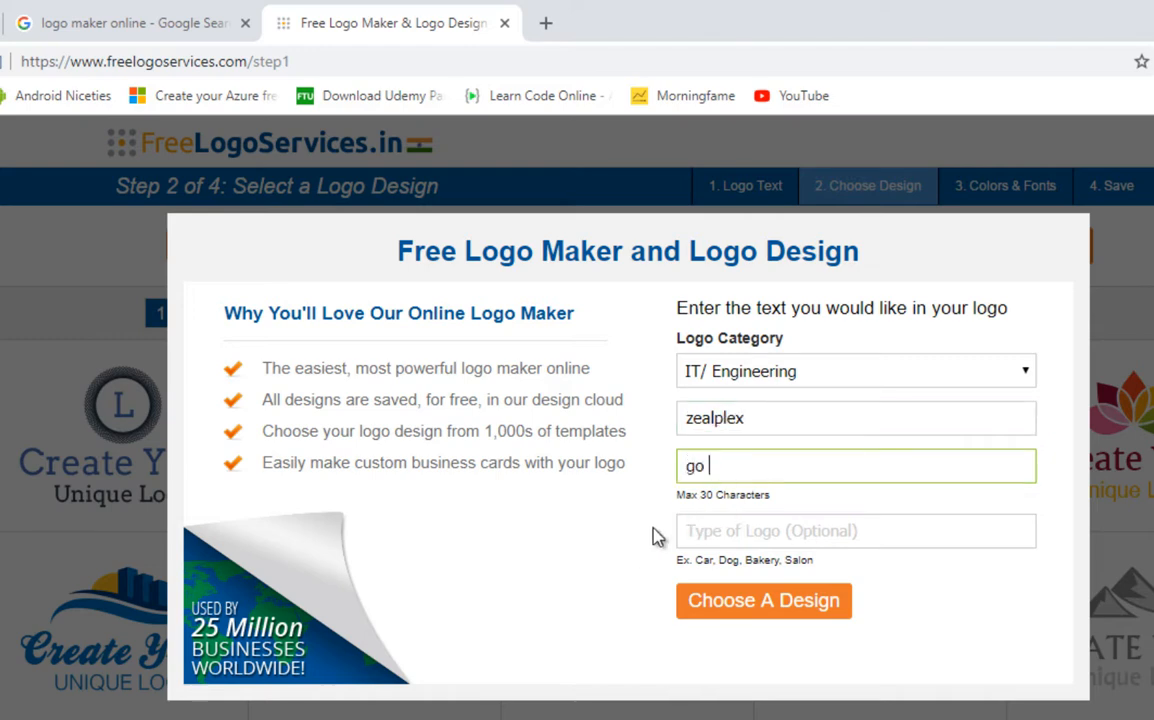
pyautogui.click(658, 550)
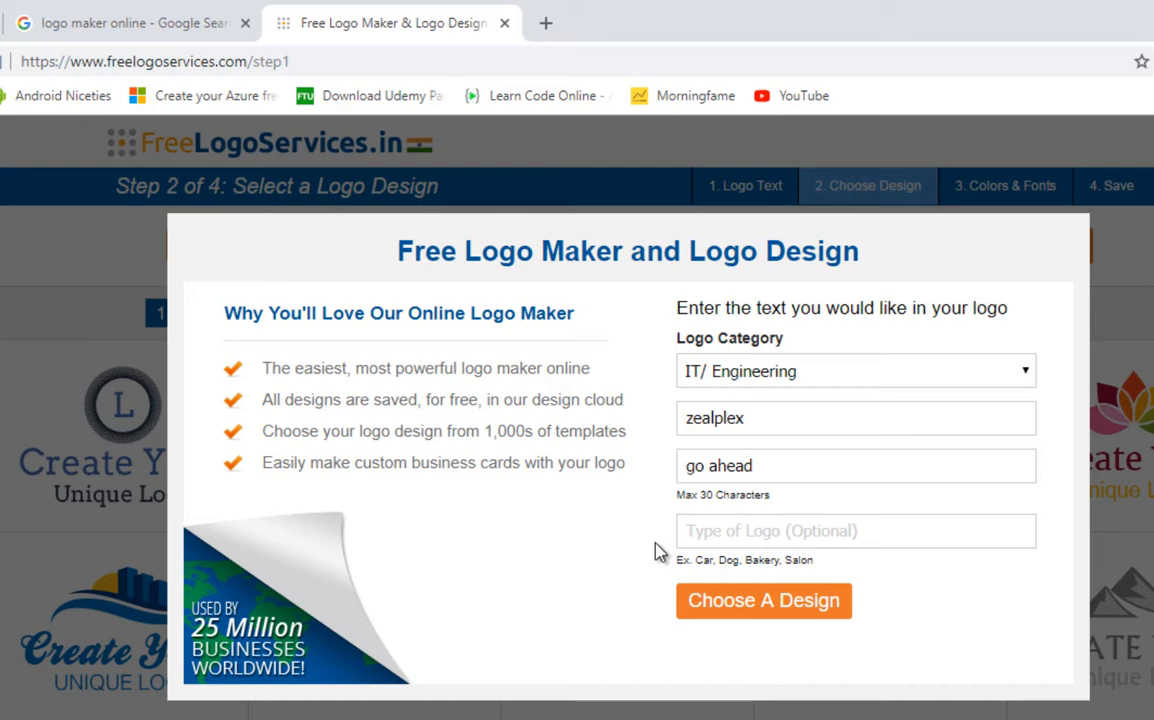
pyautogui.click(712, 612)
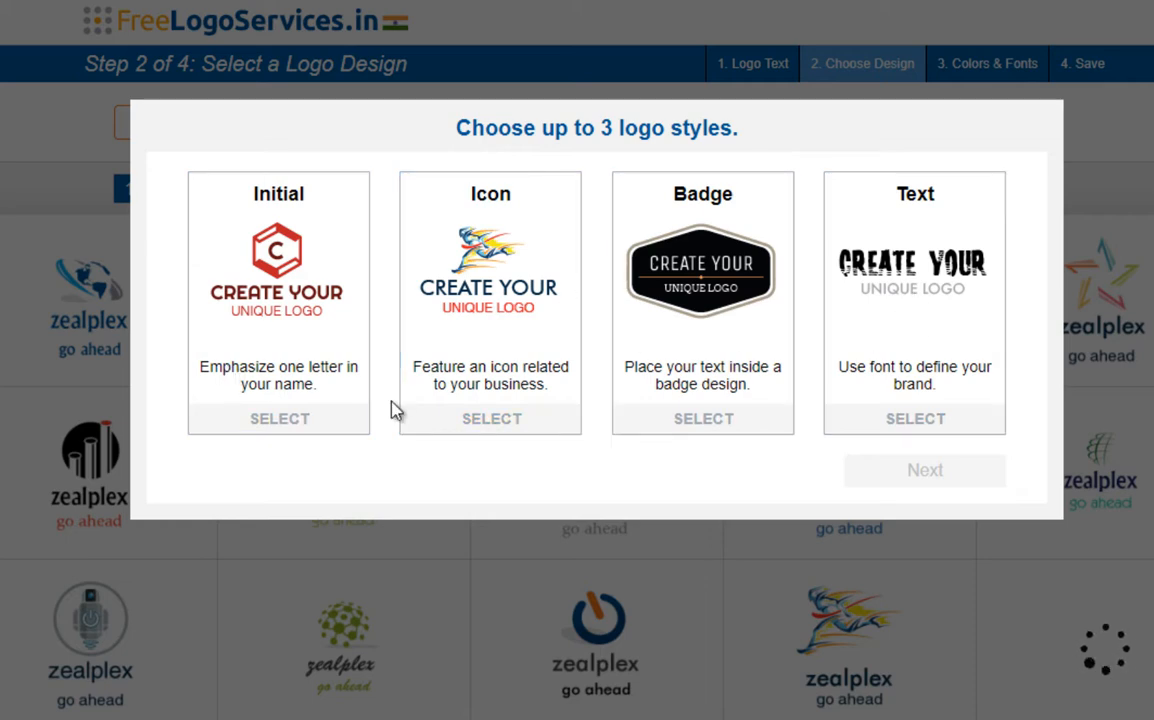
# Step: Choose the Icon logo style, Sans Serif font and Icon Left layout as the design preferences
pyautogui.click(503, 425)
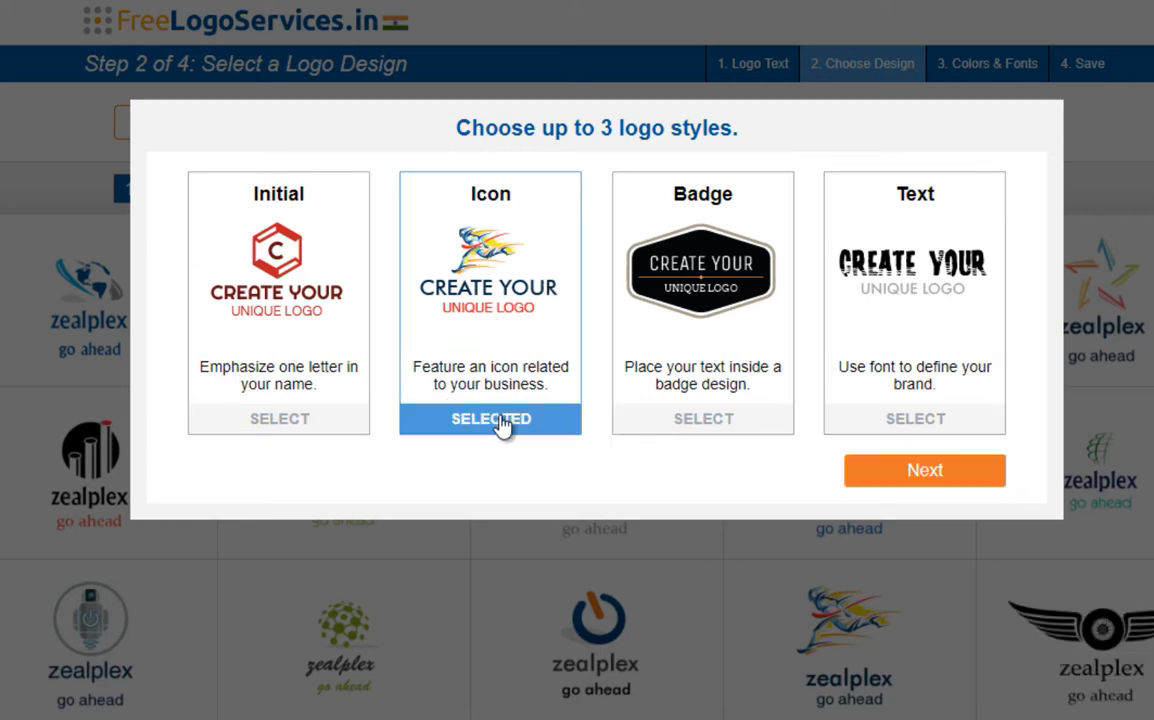
pyautogui.click(880, 484)
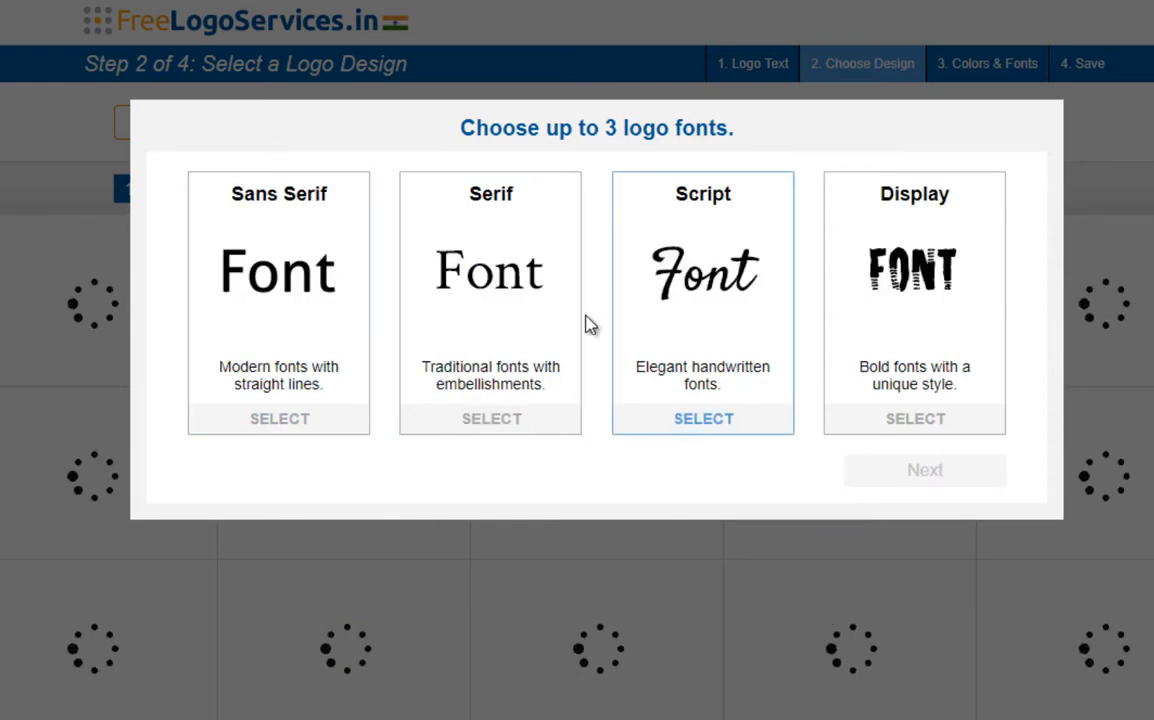
pyautogui.click(279, 428)
pyautogui.click(900, 470)
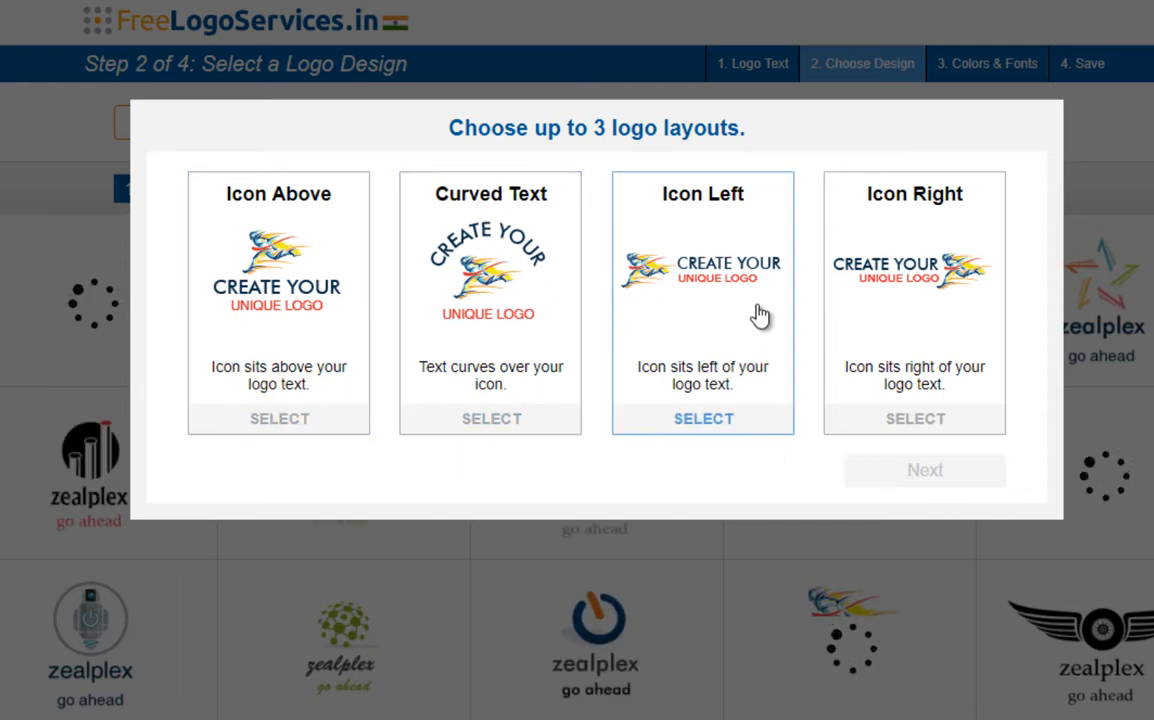
pyautogui.click(688, 432)
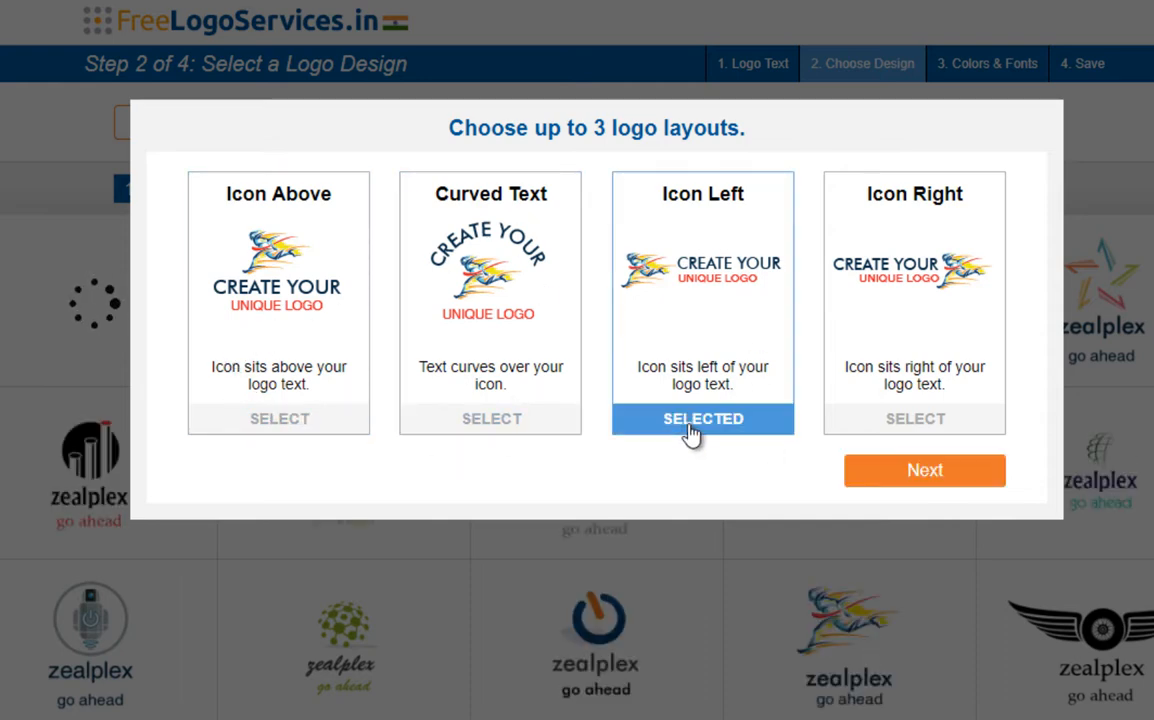
pyautogui.click(880, 482)
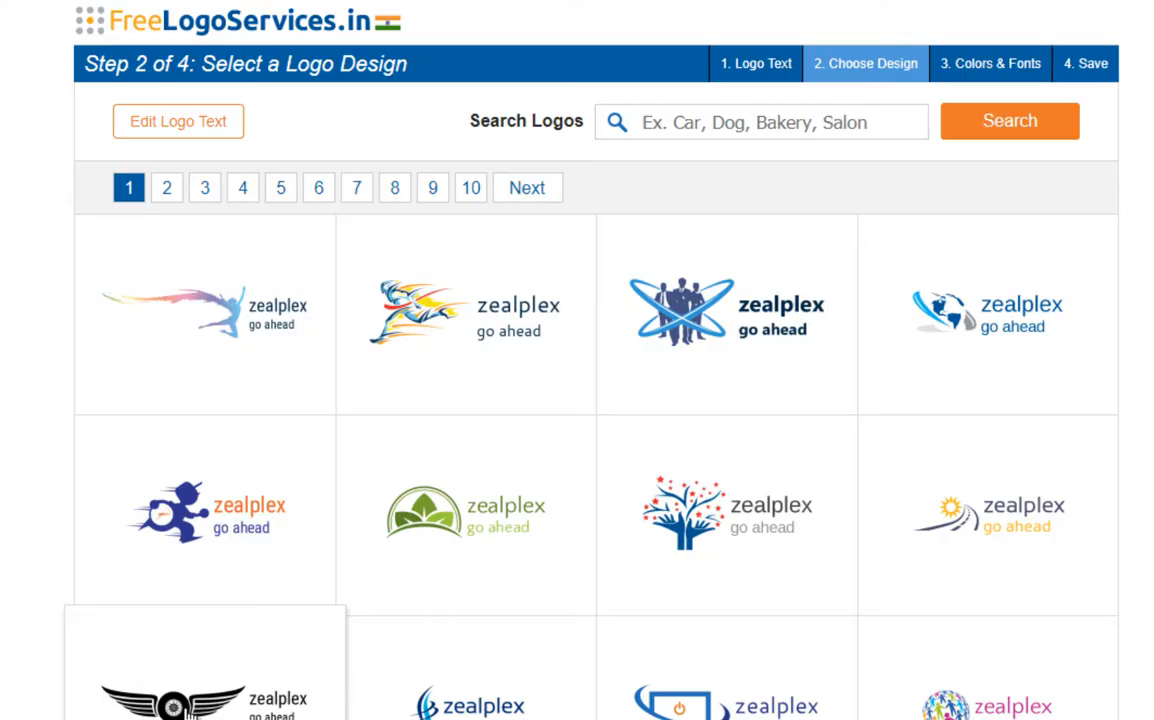
# Step: Browse the suggested zealplex logo designs on the first two result pages
pyautogui.moveTo(144, 366)
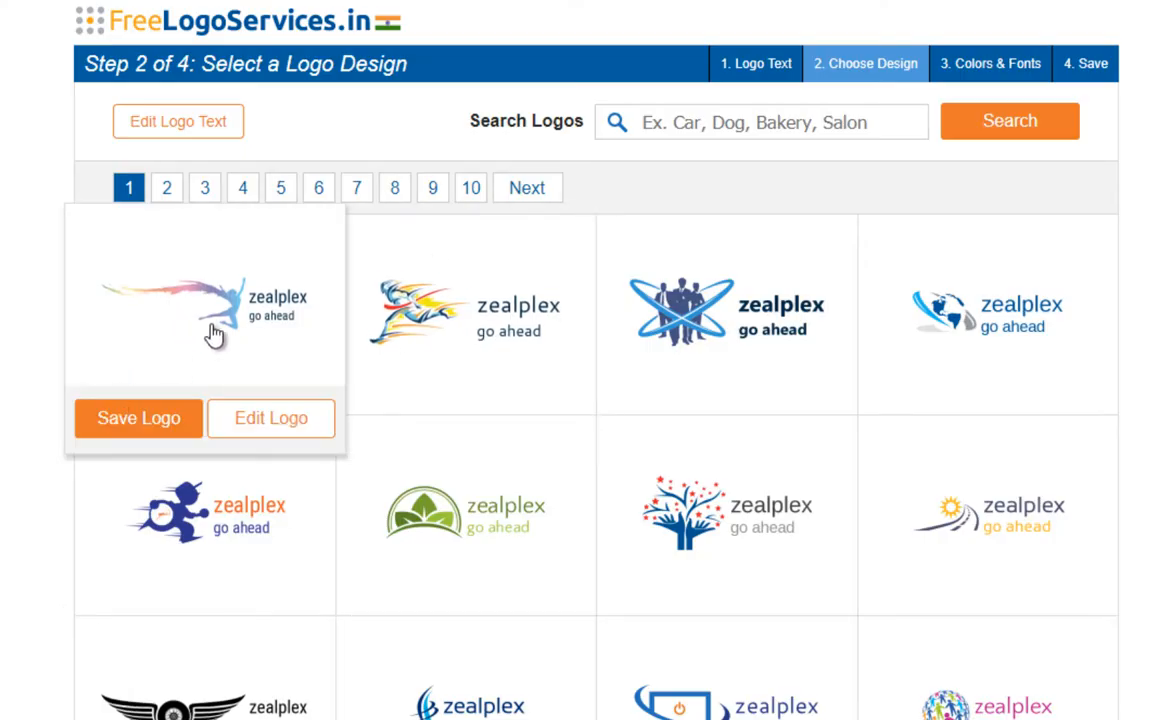
pyautogui.moveTo(501, 344)
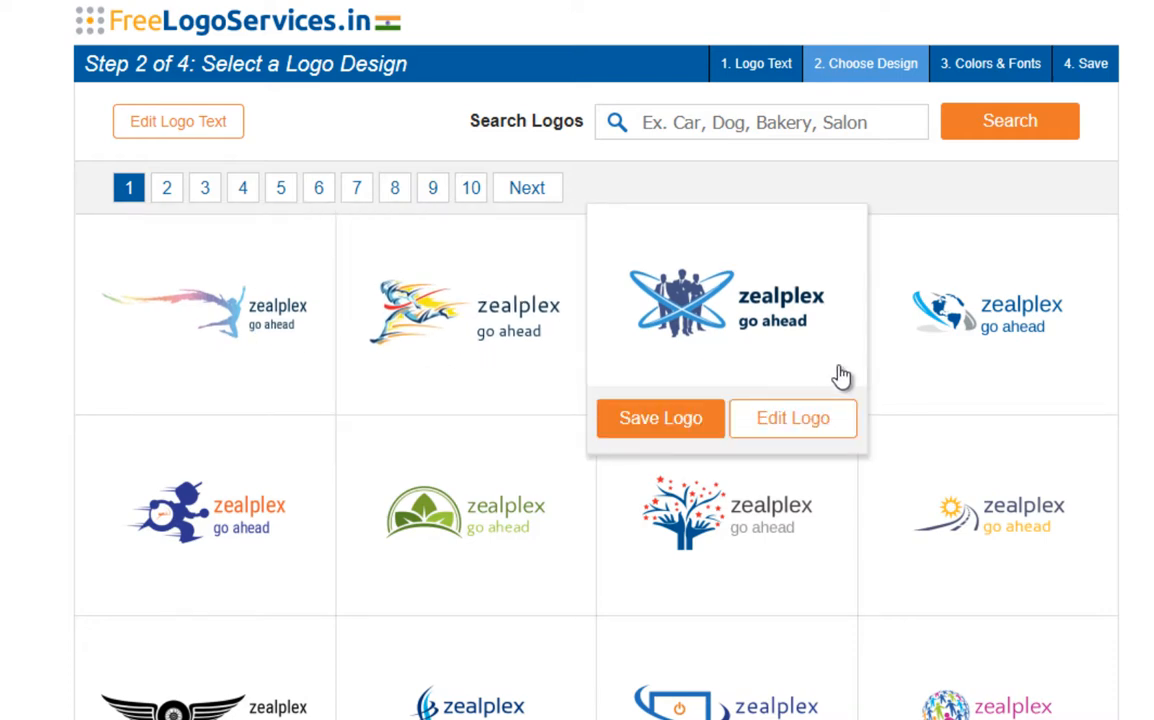
pyautogui.scroll(-3, 840, 379)
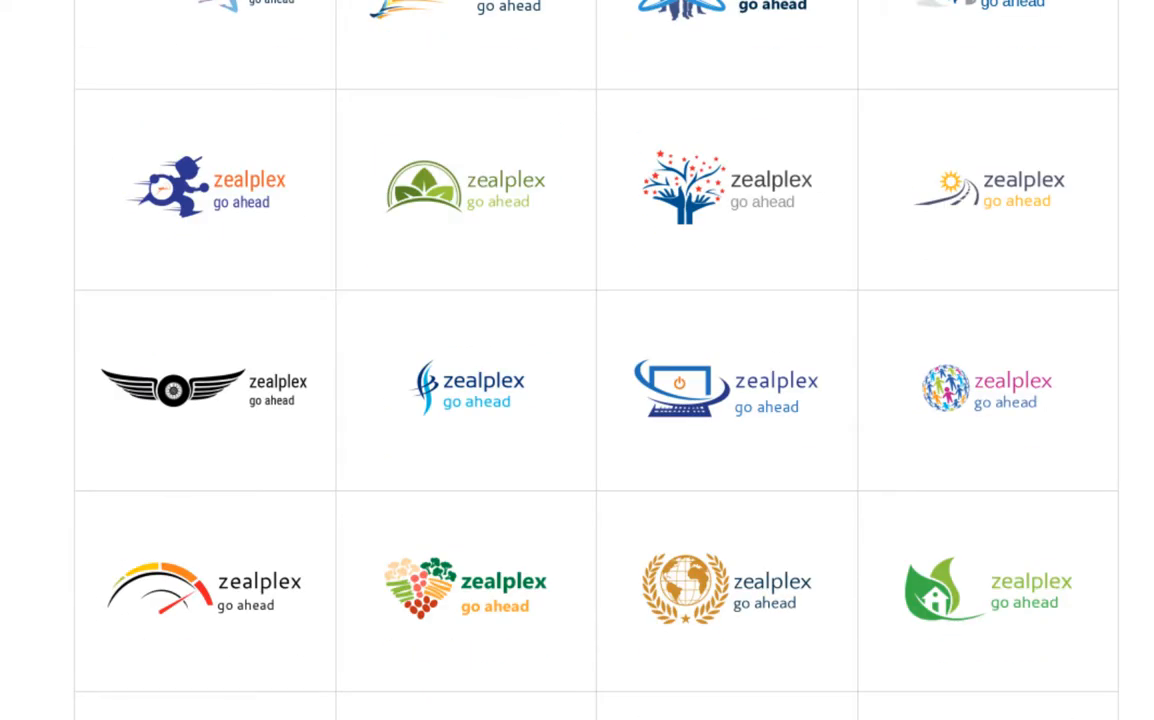
pyautogui.scroll(-3, 596, 400)
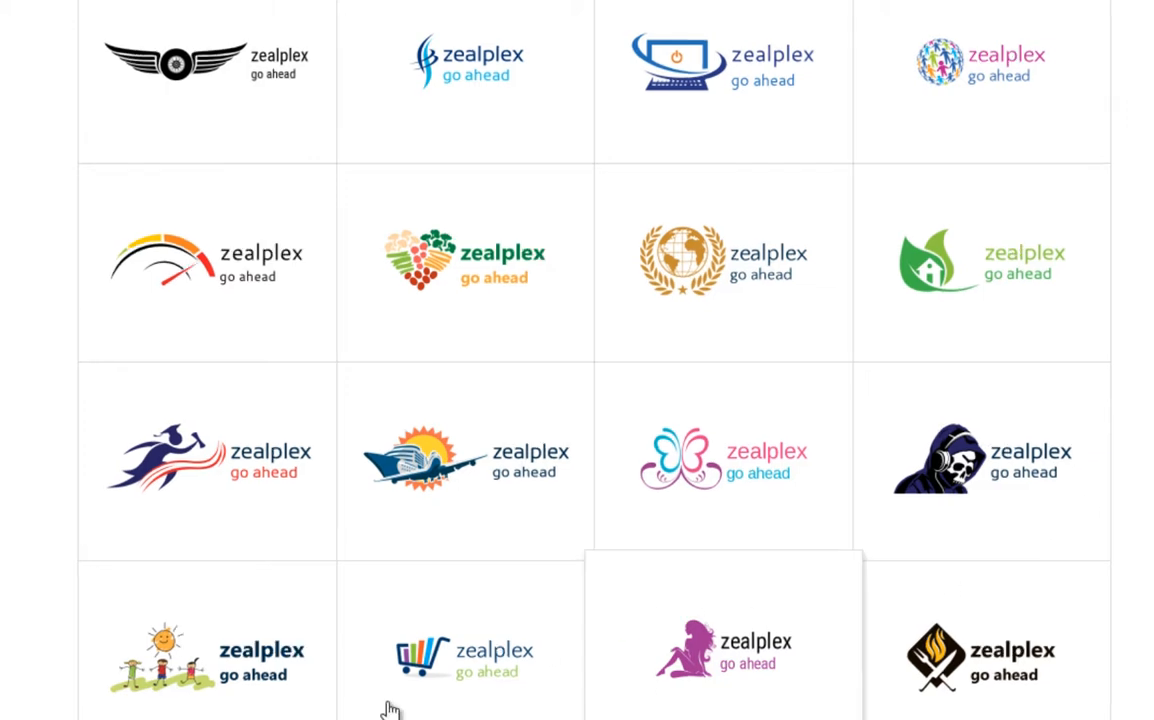
pyautogui.moveTo(236, 517)
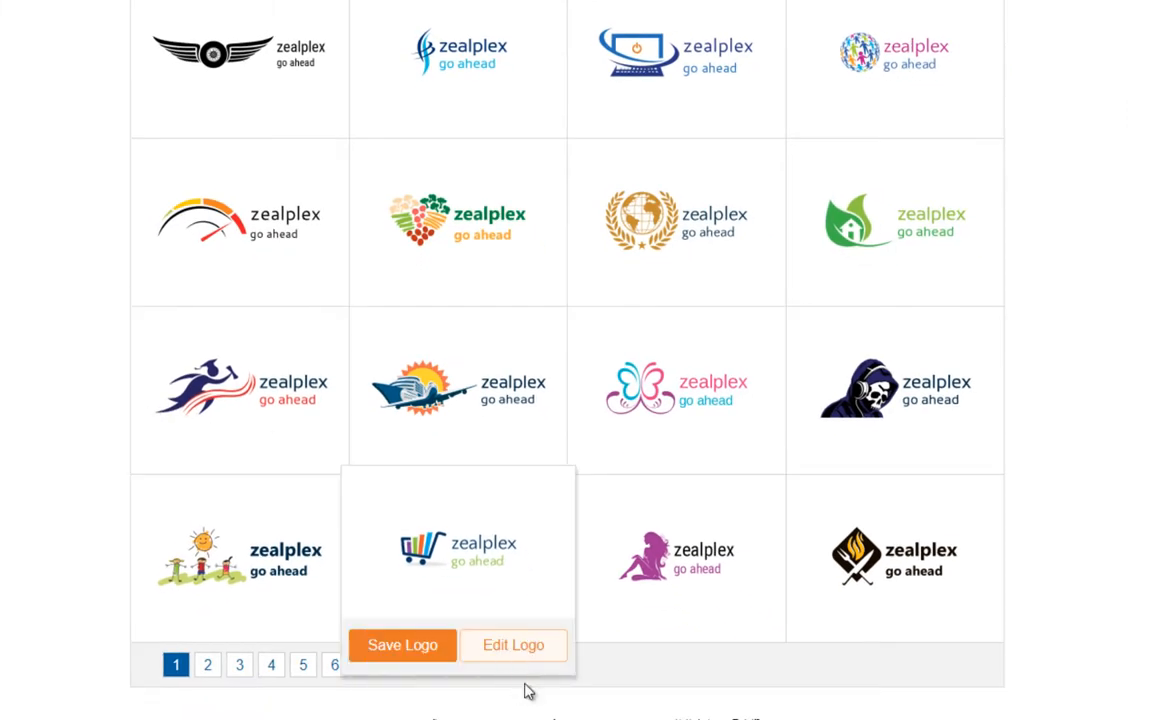
pyautogui.scroll(5, 1108, 562)
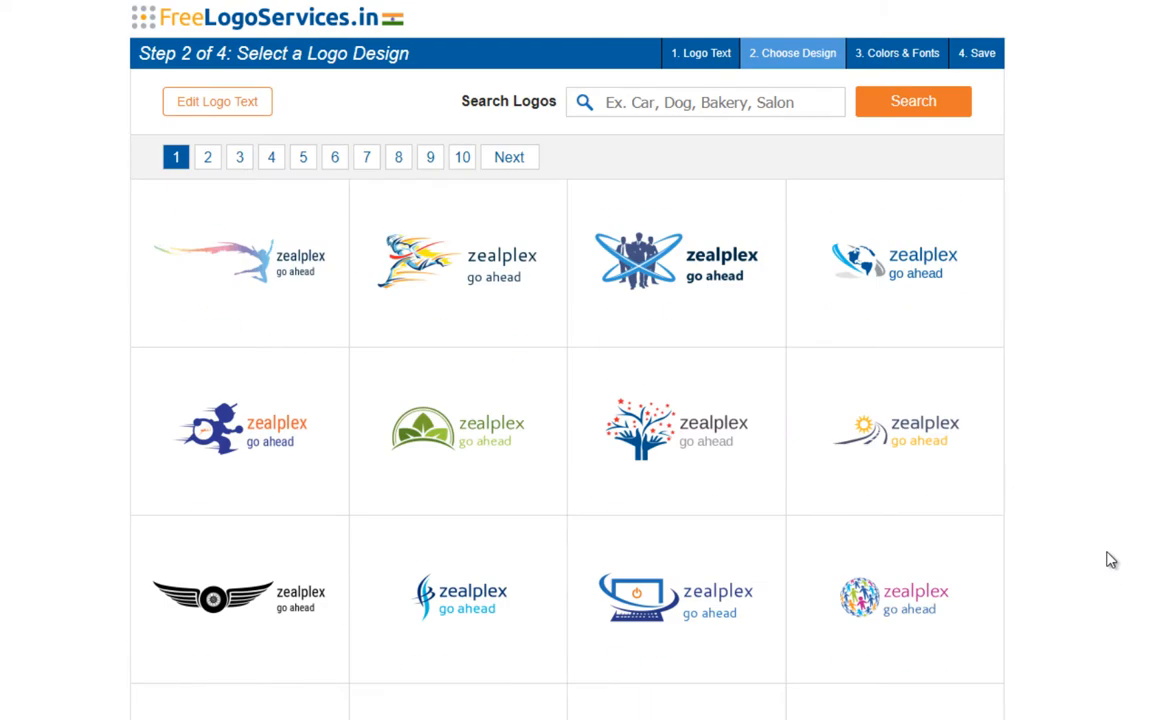
pyautogui.scroll(-5, 1097, 554)
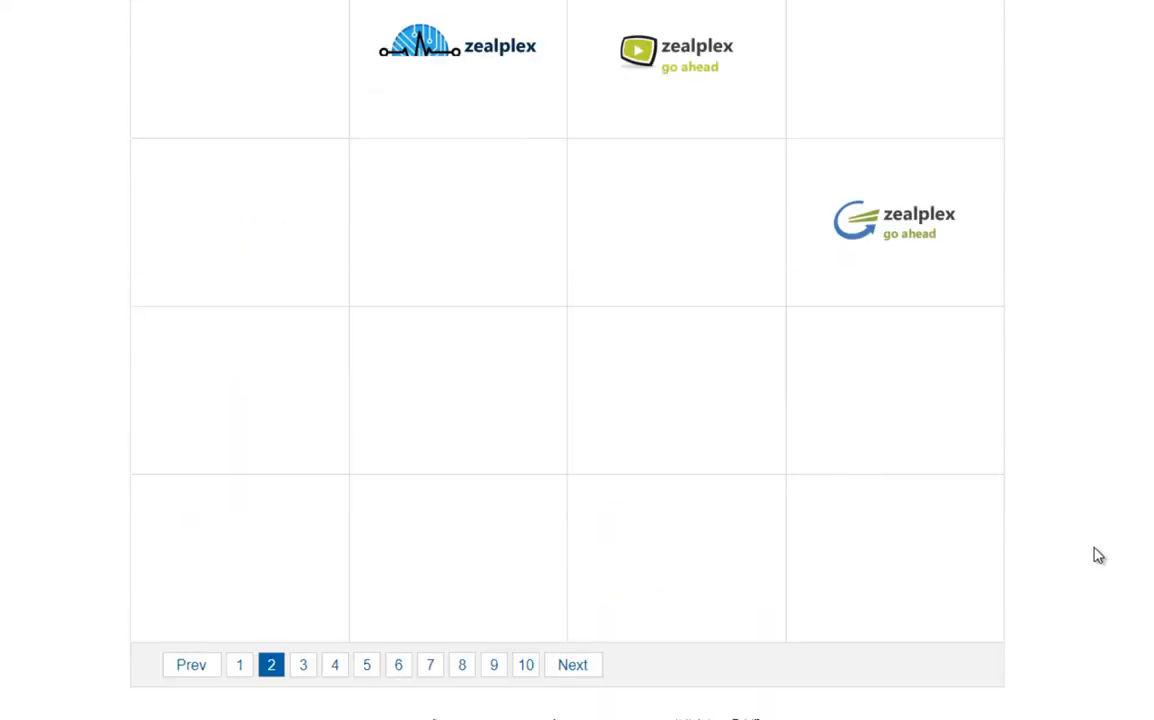
pyautogui.scroll(5, 1098, 556)
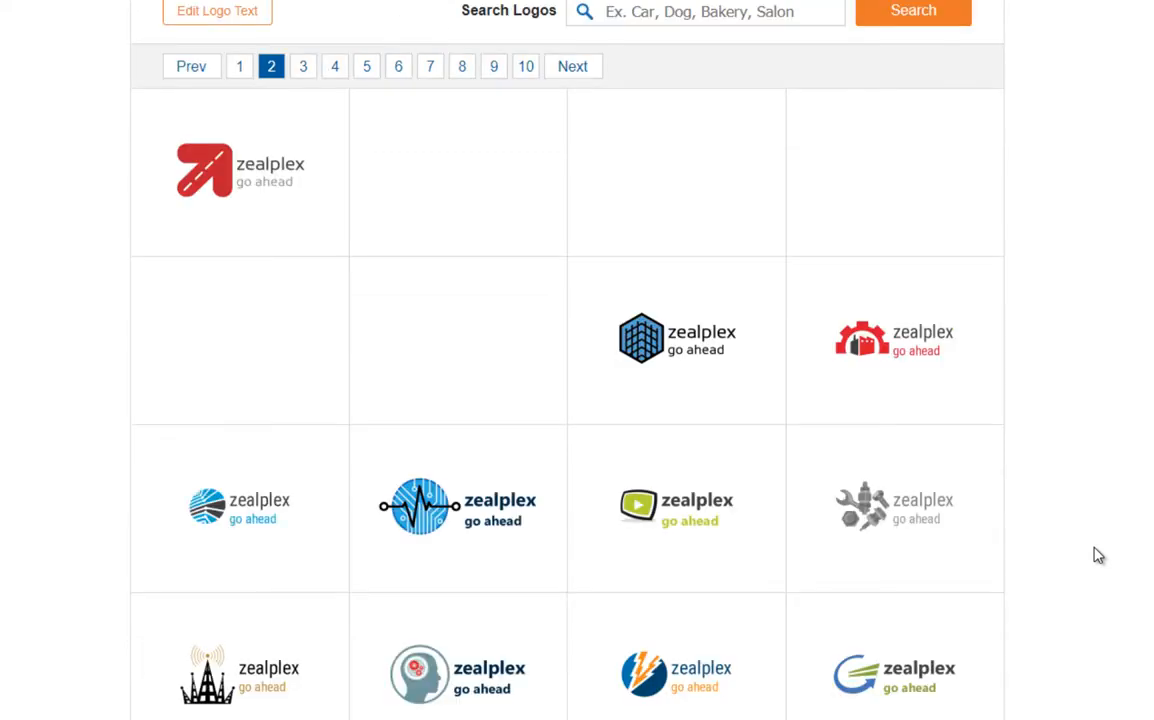
pyautogui.scroll(-5, 1098, 556)
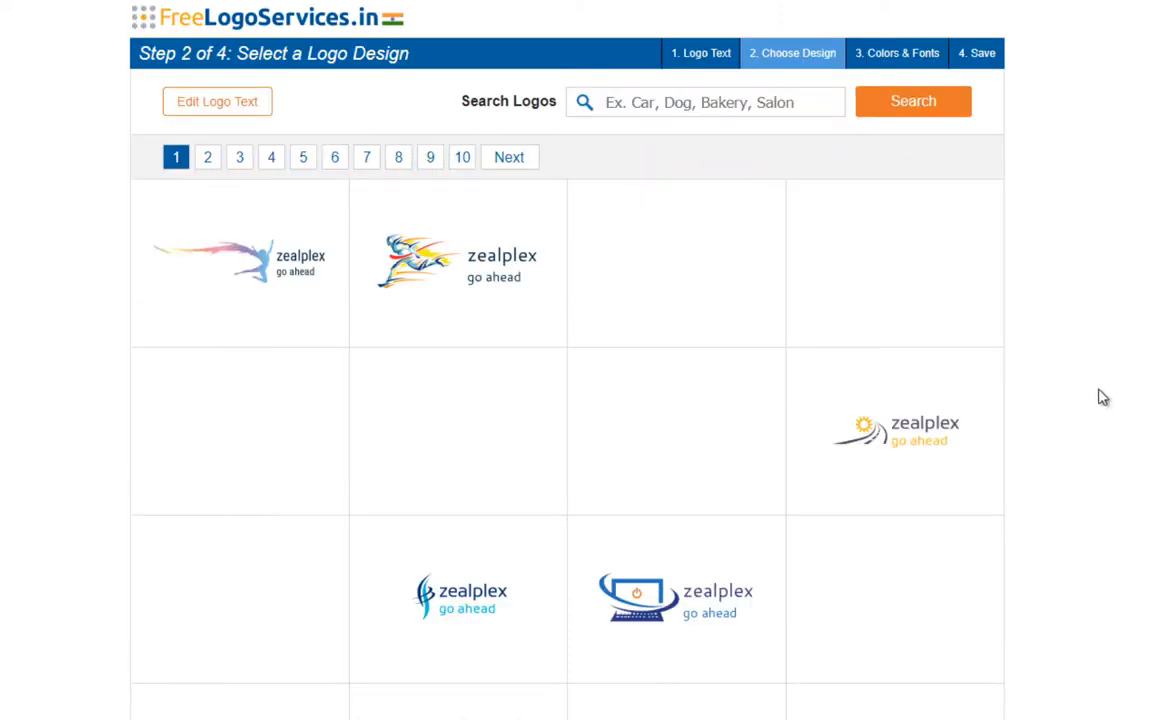
# Step: Pick the laptop logo with the orange power symbol and save it without editing the design
pyautogui.scroll(-3, 1098, 397)
pyautogui.moveTo(731, 355)
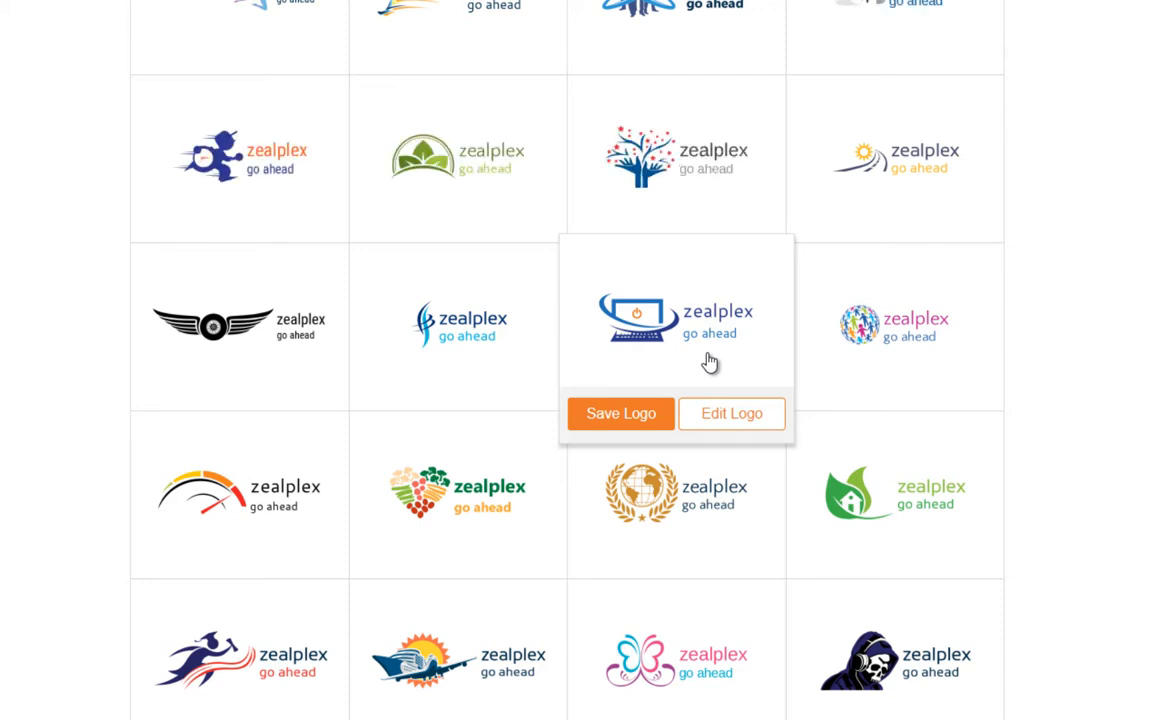
pyautogui.click(709, 362)
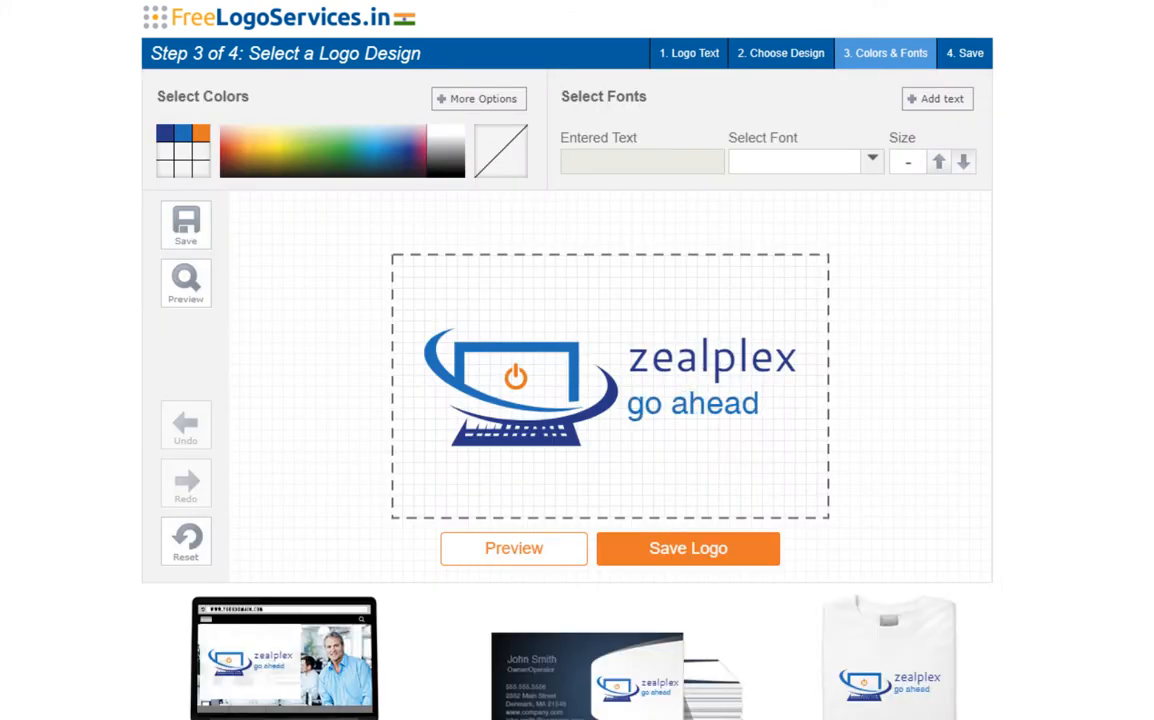
pyautogui.click(192, 228)
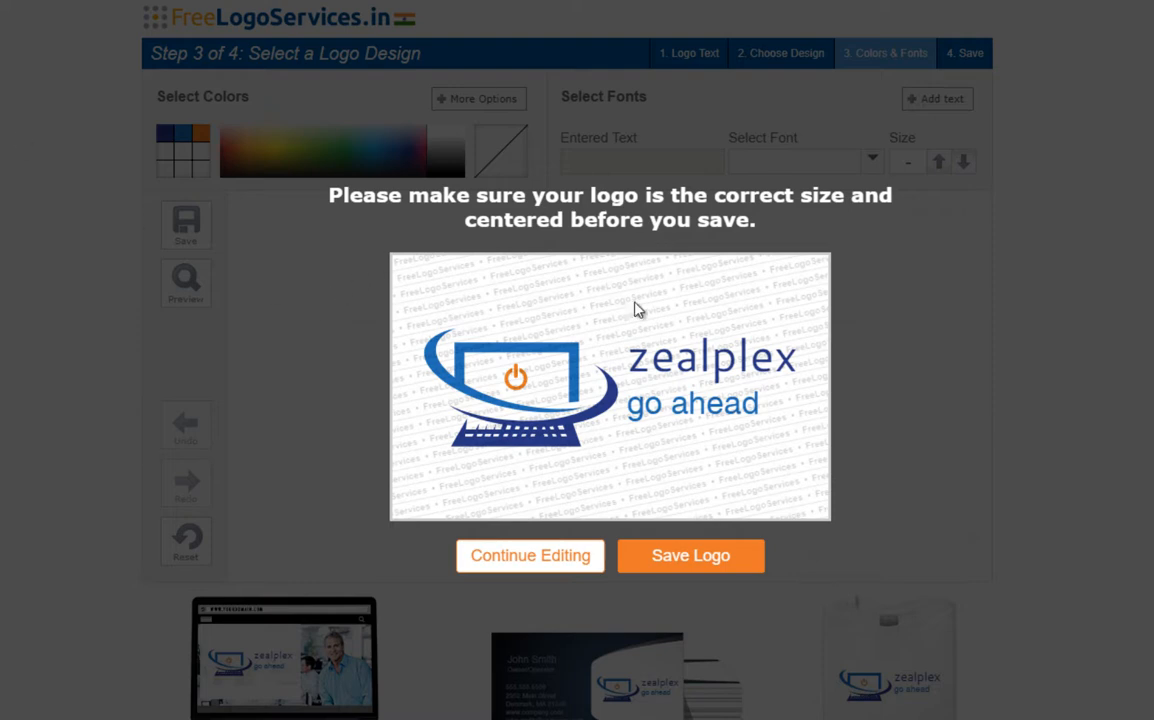
pyautogui.click(674, 562)
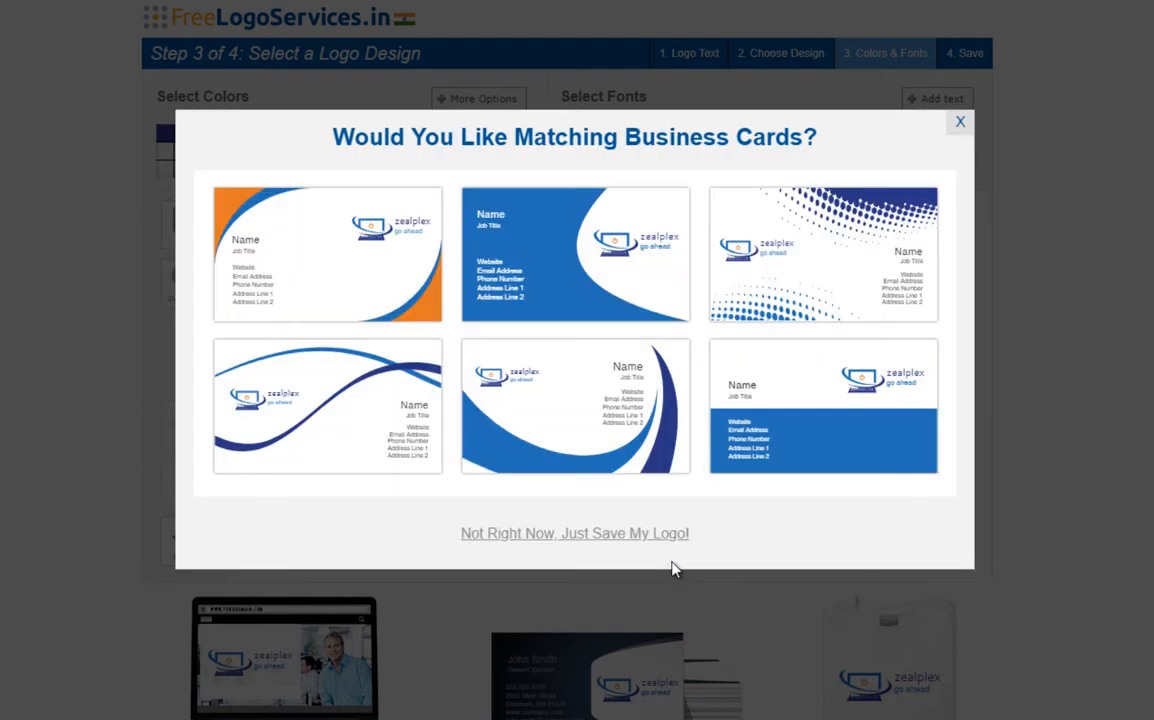
# Step: Select the matching business card with the blue curved bands and text at its upper right, and decline the free domain offer
pyautogui.moveTo(523, 371)
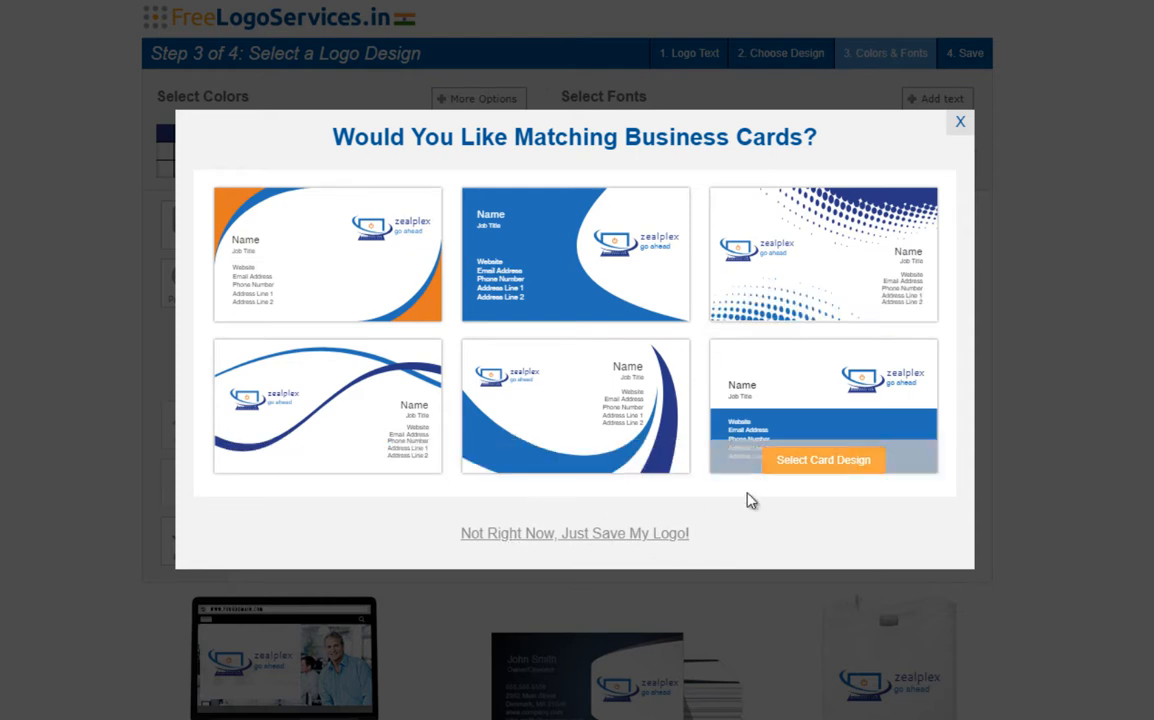
pyautogui.moveTo(505, 407)
pyautogui.click(607, 460)
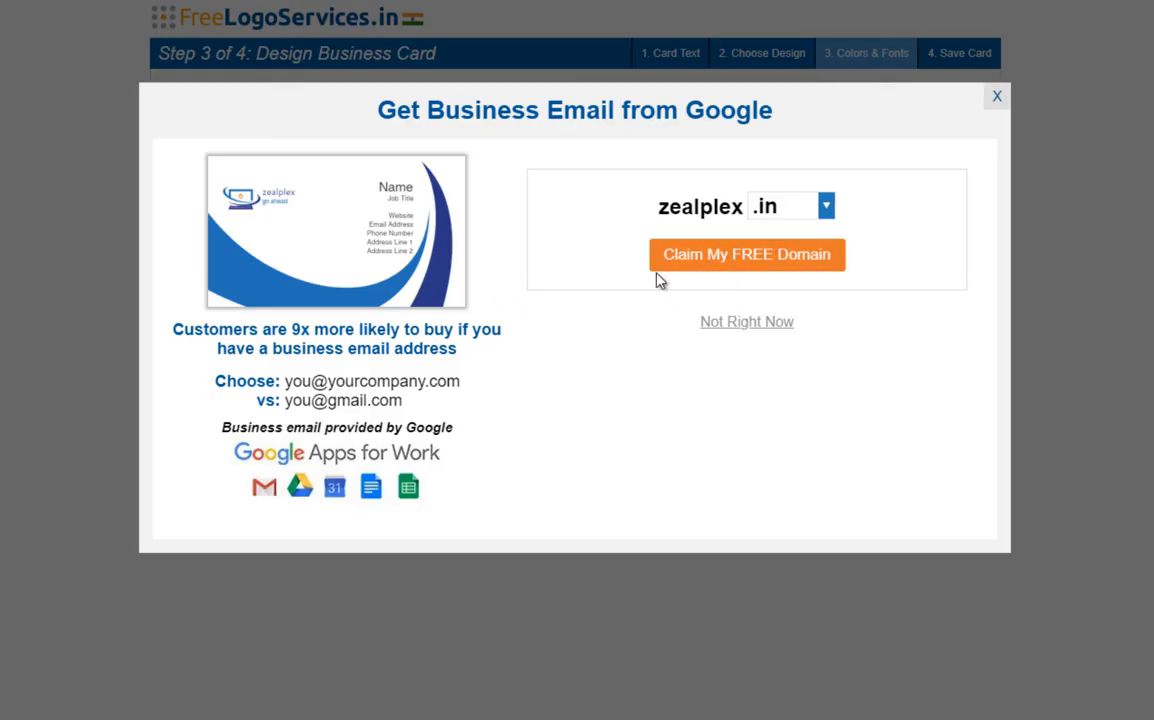
pyautogui.click(724, 321)
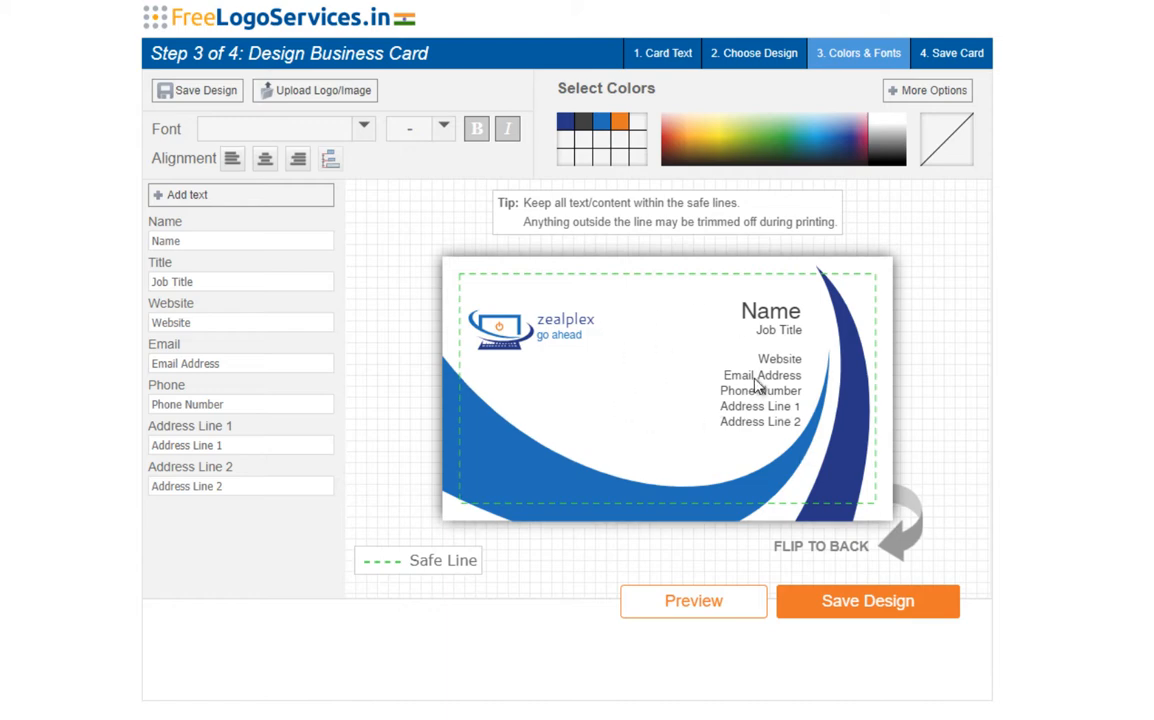
# Step: Replace the card's name placeholder with the holder's name and set the job title to "android developer"
pyautogui.click(184, 240)
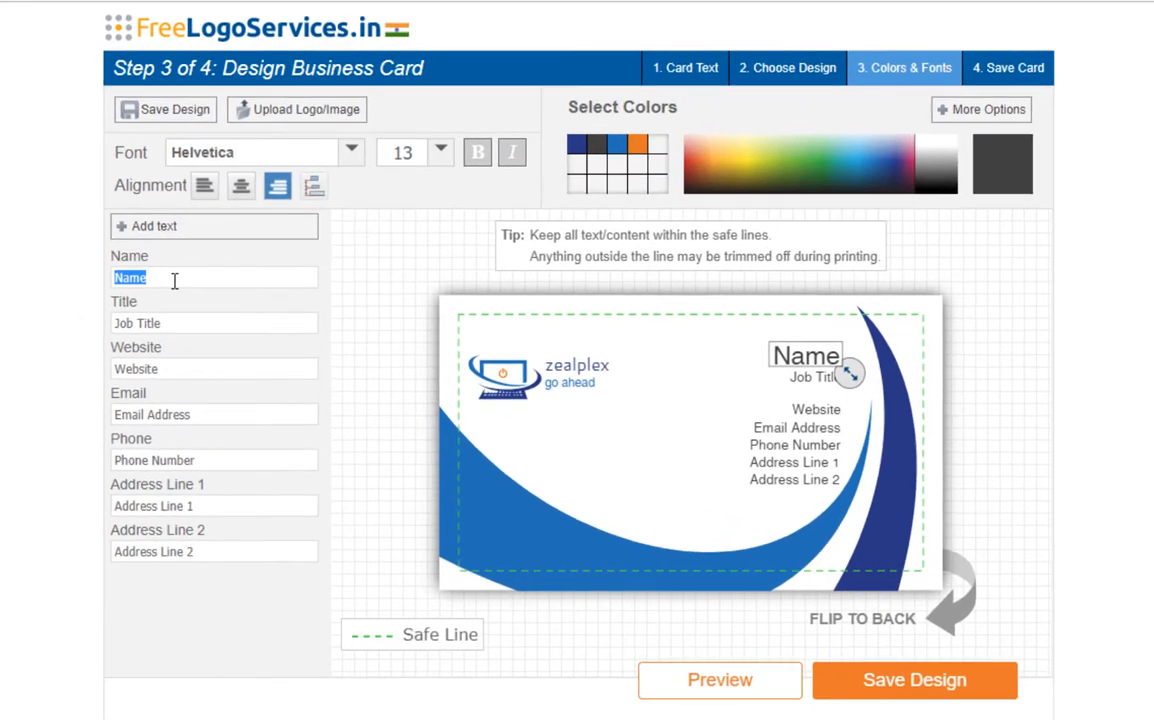
pyautogui.press('BackSpace')
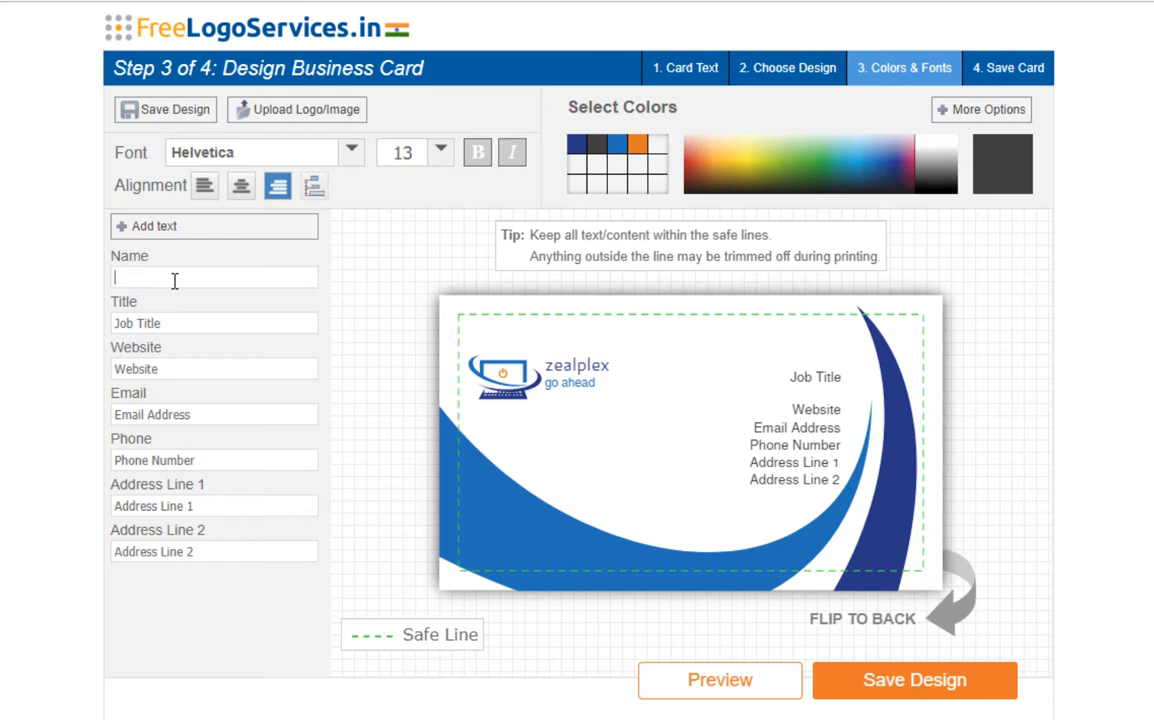
pyautogui.write('NAZIR')
pyautogui.click(218, 322)
pyautogui.press('BackSpace')
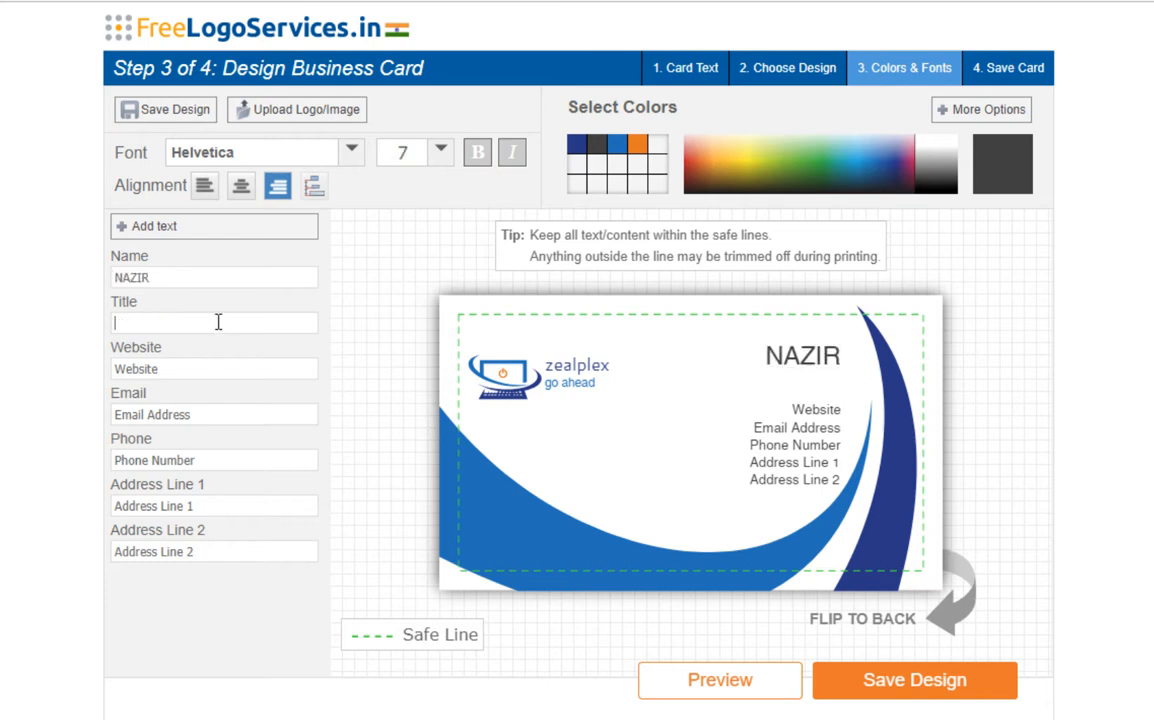
pyautogui.write('android deve')
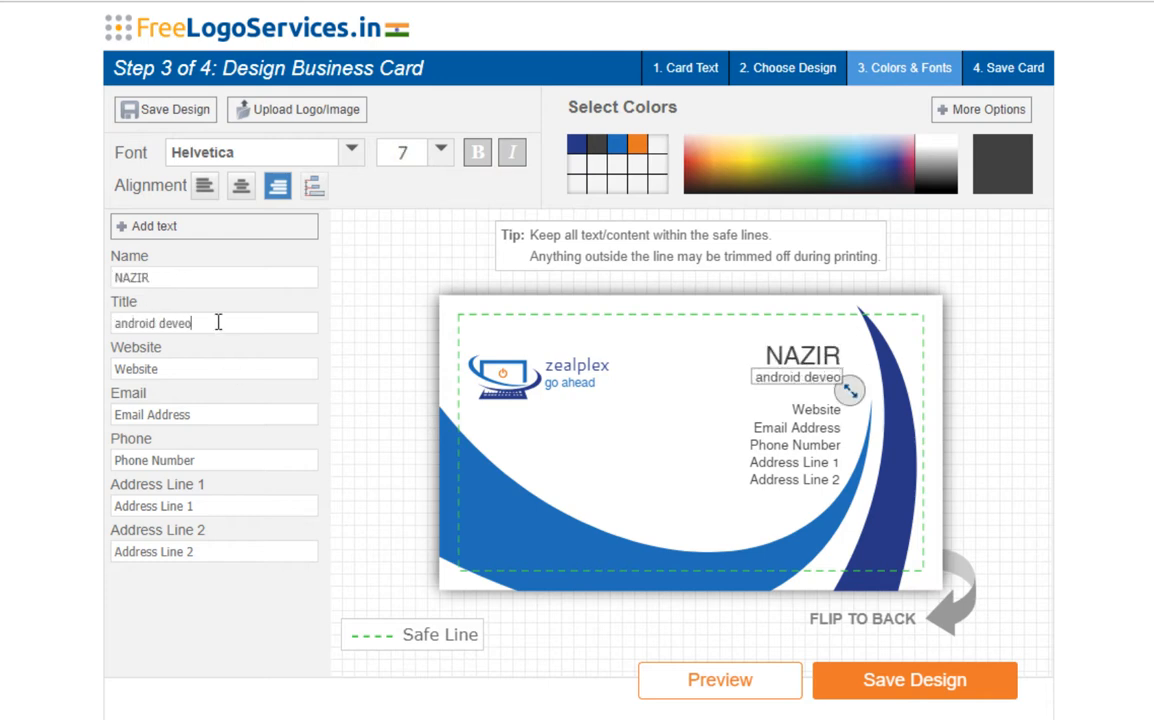
pyautogui.write('loper')
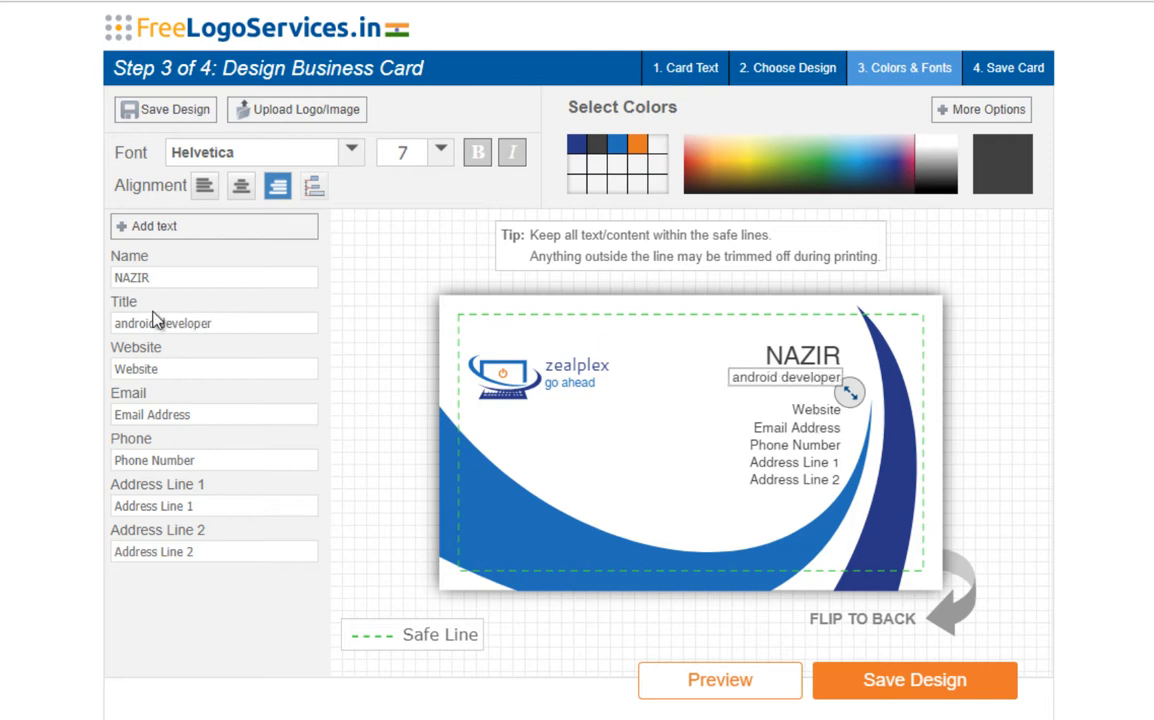
# Step: Set the card's website line to "zealplex" and try to save the card design
pyautogui.click(237, 367)
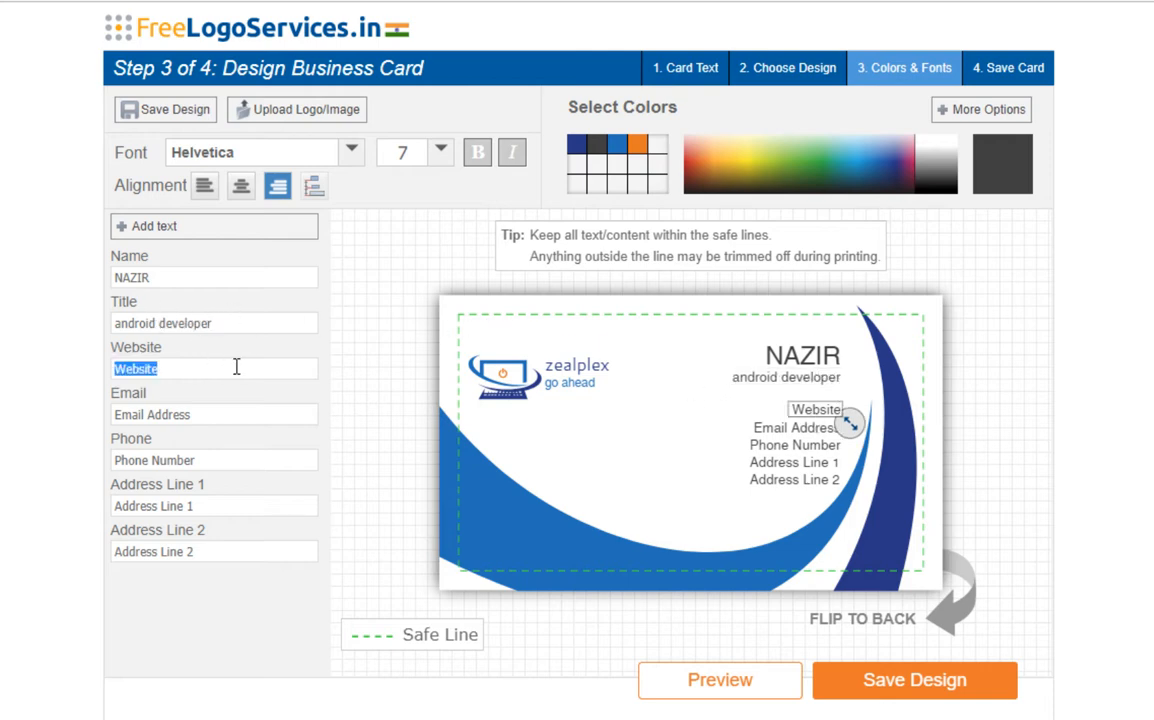
pyautogui.press('BackSpace')
pyautogui.write('zea')
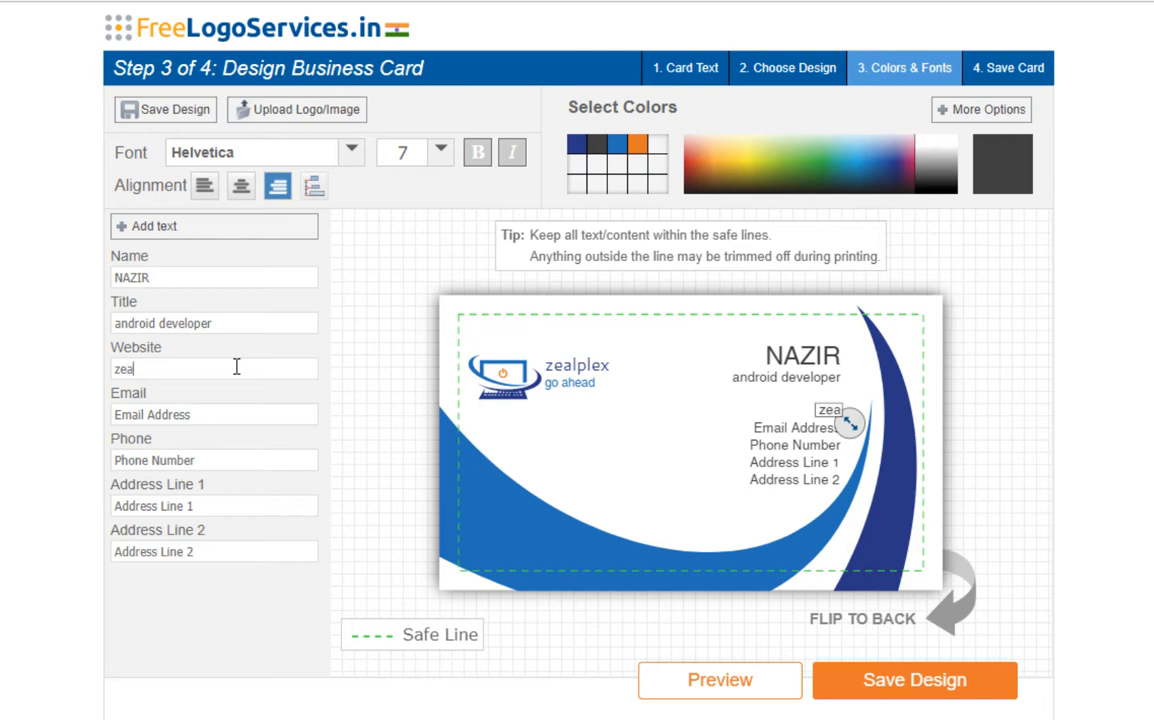
pyautogui.write('lplex')
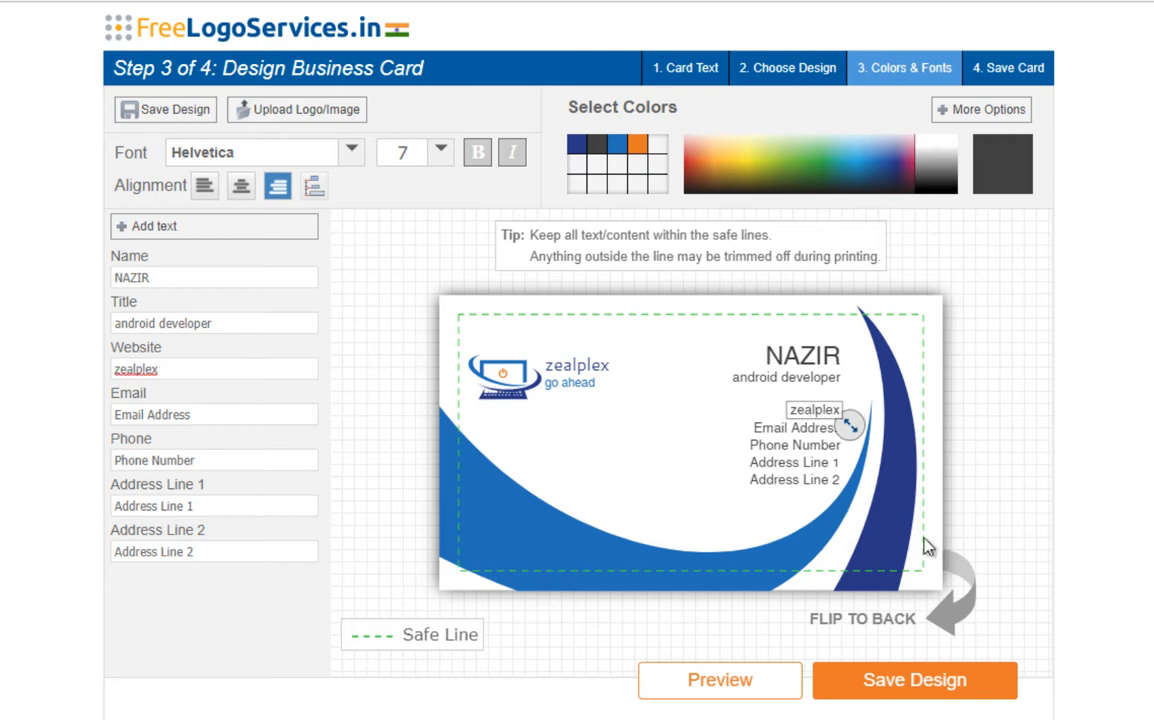
pyautogui.click(1040, 522)
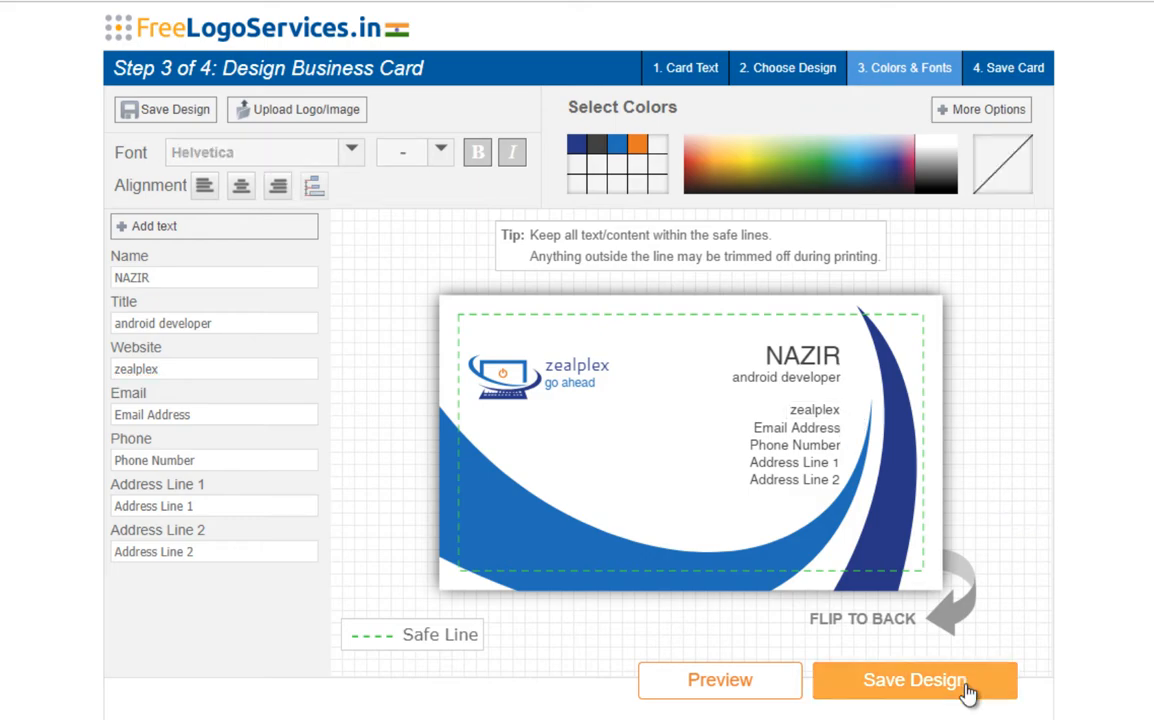
pyautogui.click(966, 690)
pyautogui.click(966, 692)
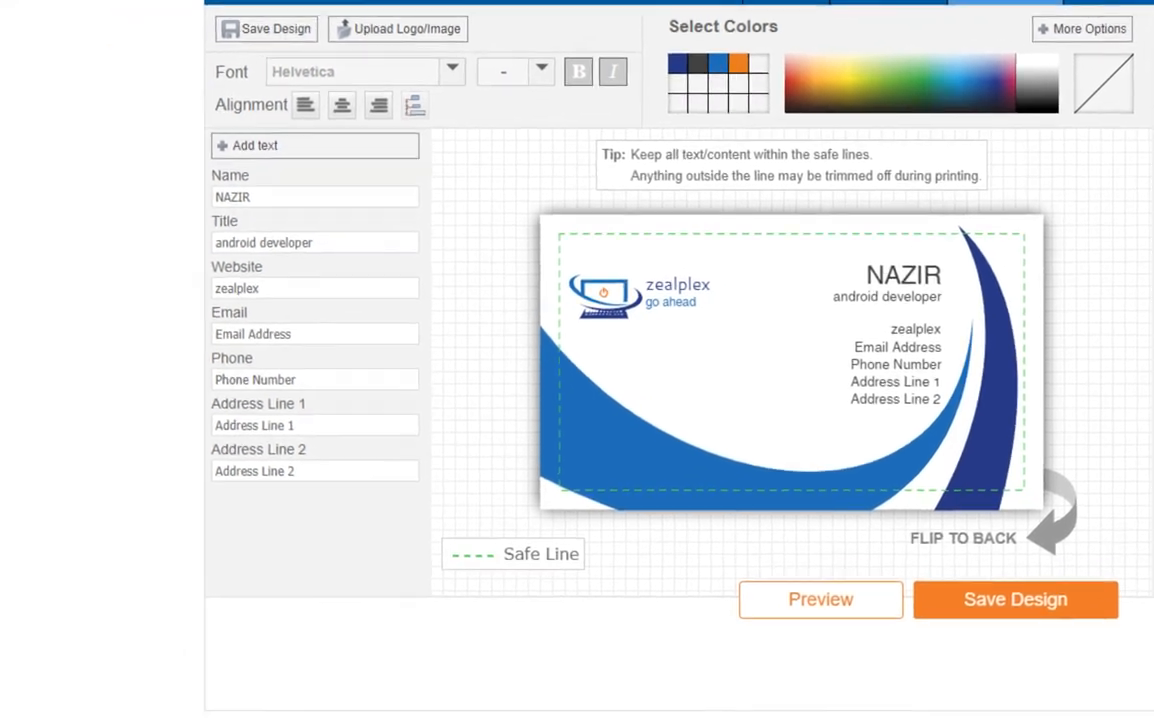
# Step: Open the Snipping Tool and capture a rectangular snip of the whole business card
pyautogui.click(203, 706)
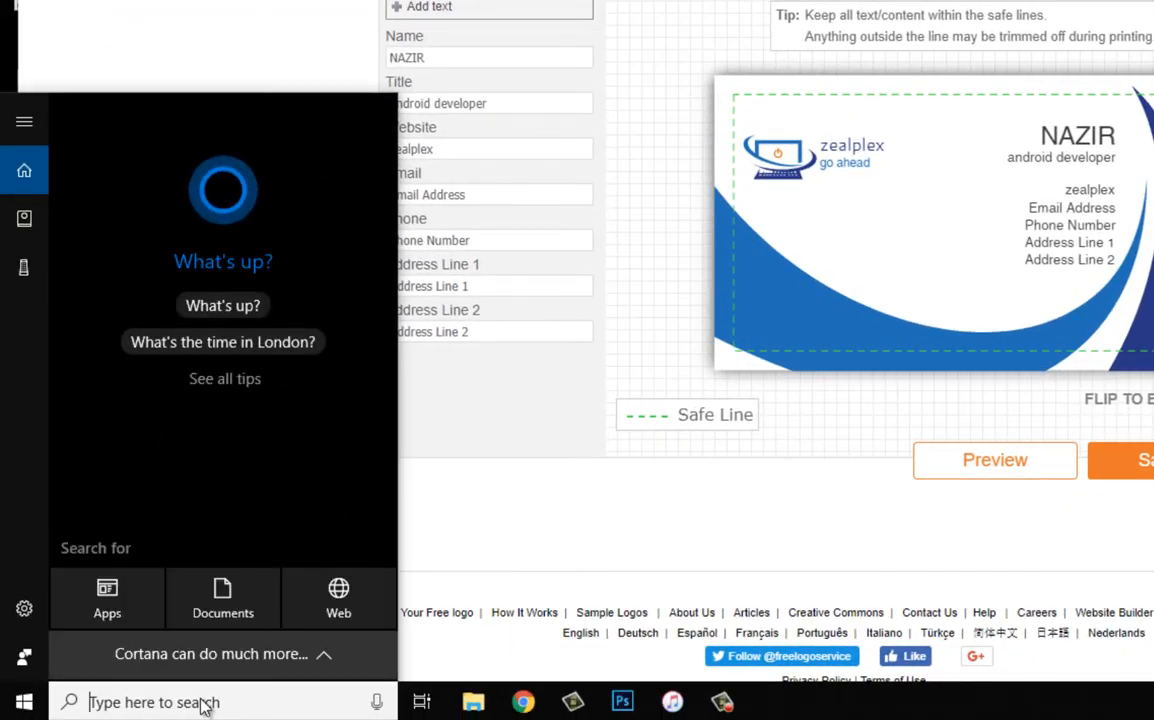
pyautogui.write('s')
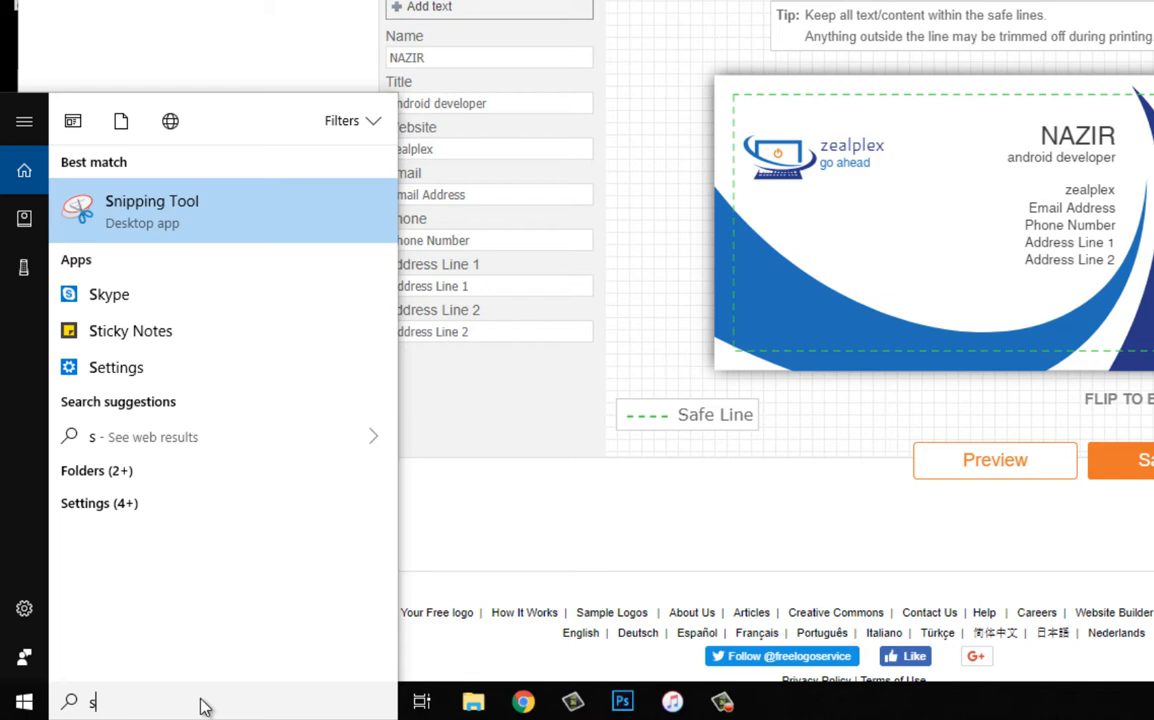
pyautogui.press('Return')
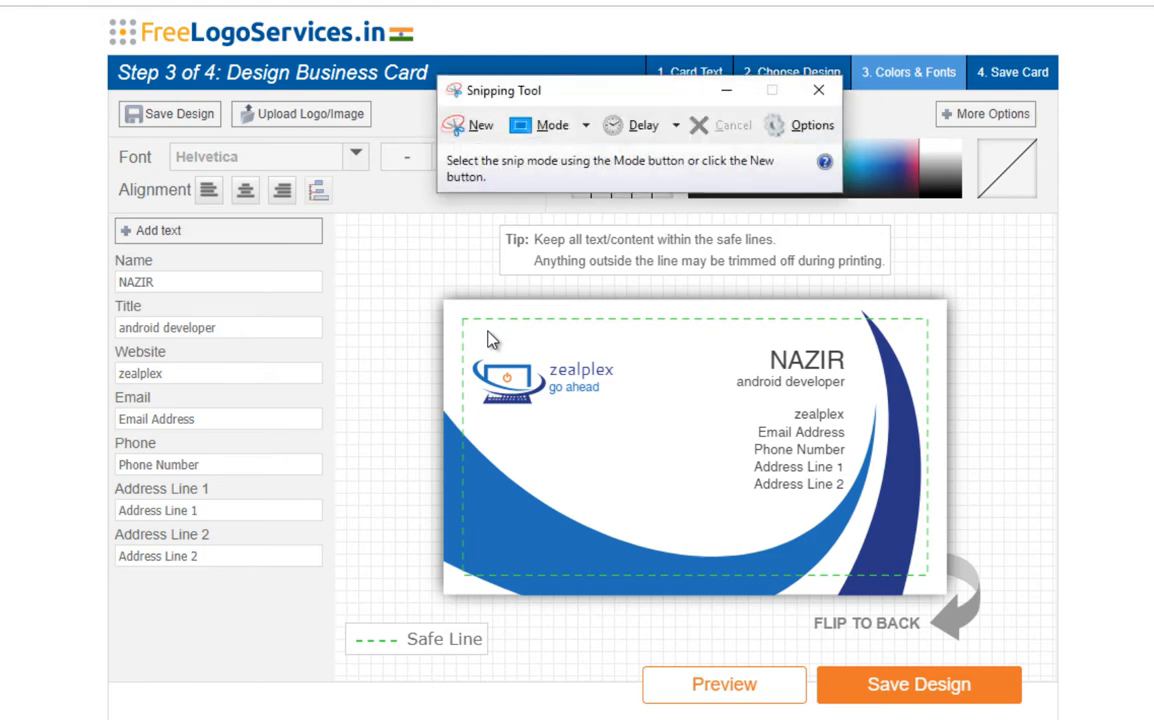
pyautogui.click(458, 124)
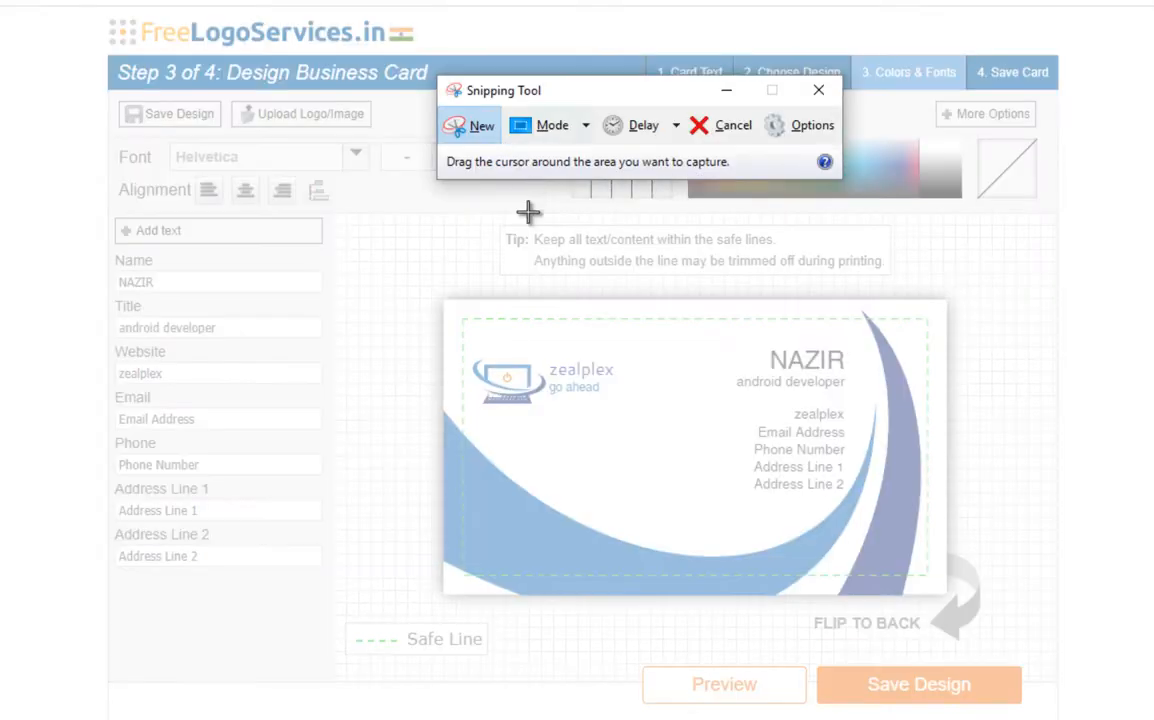
pyautogui.moveTo(444, 301); pyautogui.dragTo(944, 594)
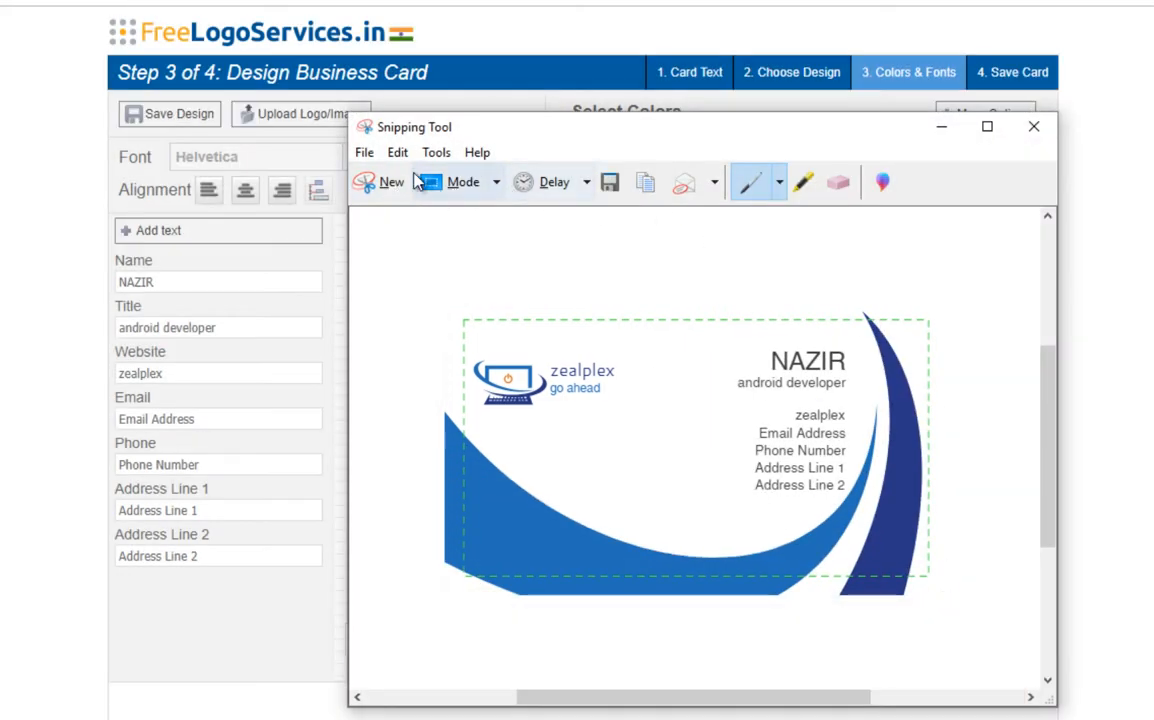
# Step: Save the snip as a PNG named "card" on the Desktop and close the Snipping Tool
pyautogui.click(364, 153)
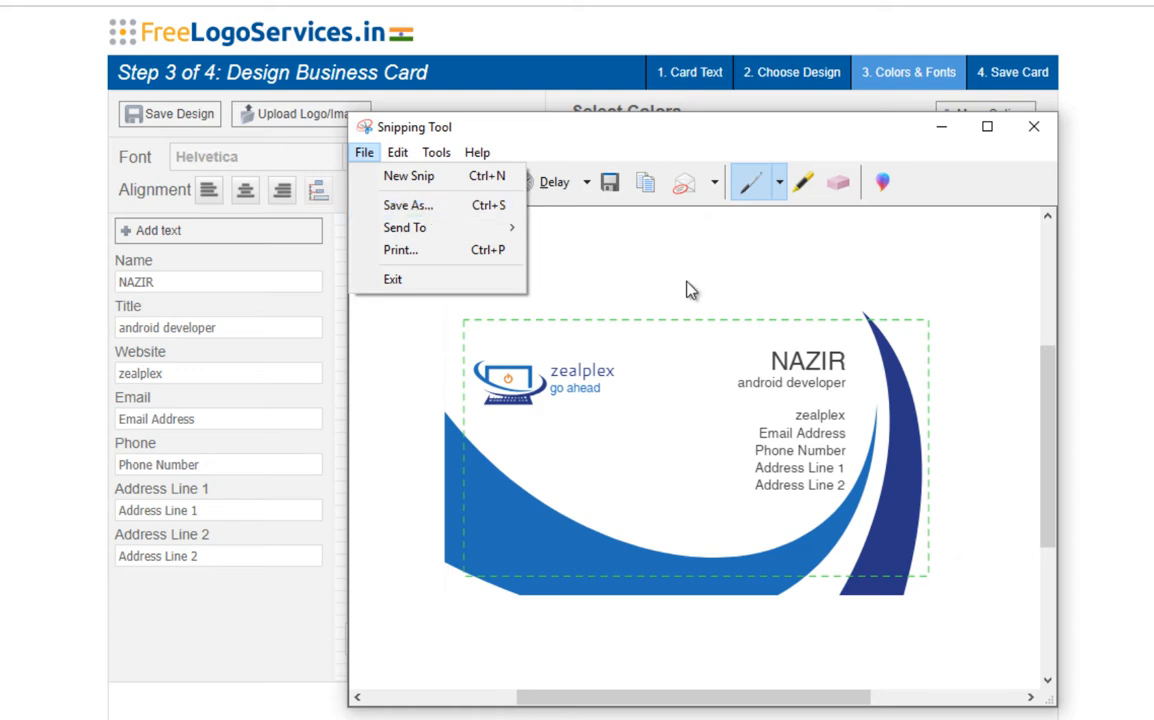
pyautogui.click(609, 182)
pyautogui.click(609, 182)
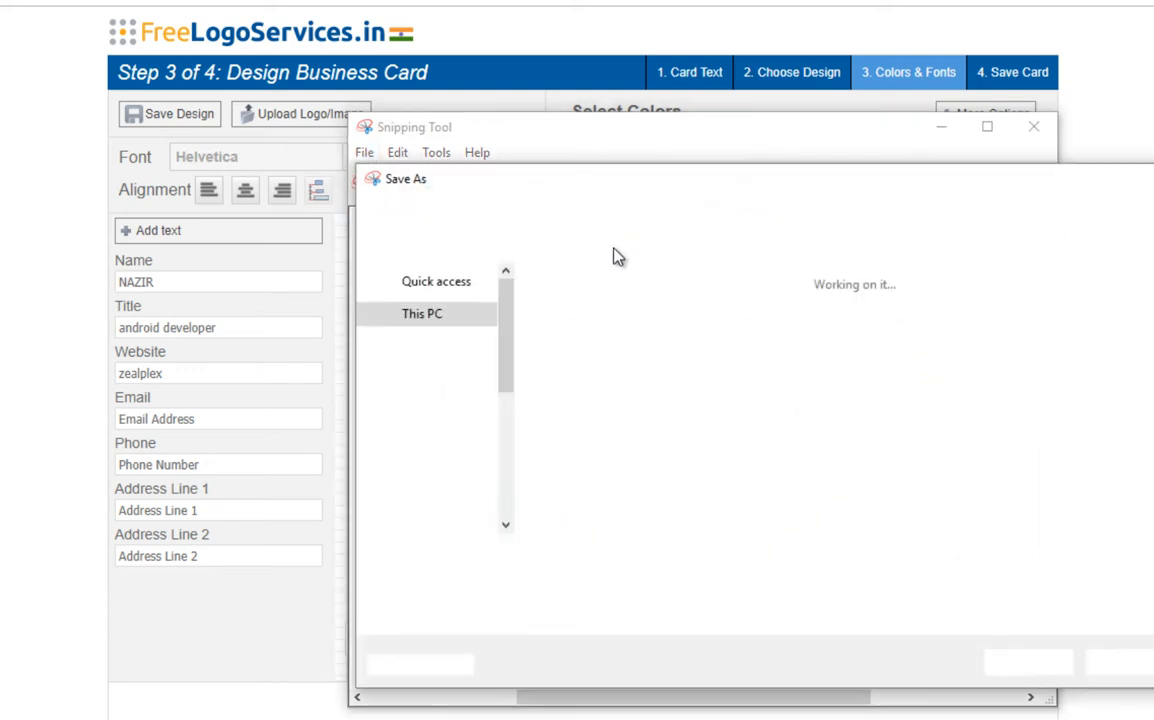
pyautogui.click(594, 565)
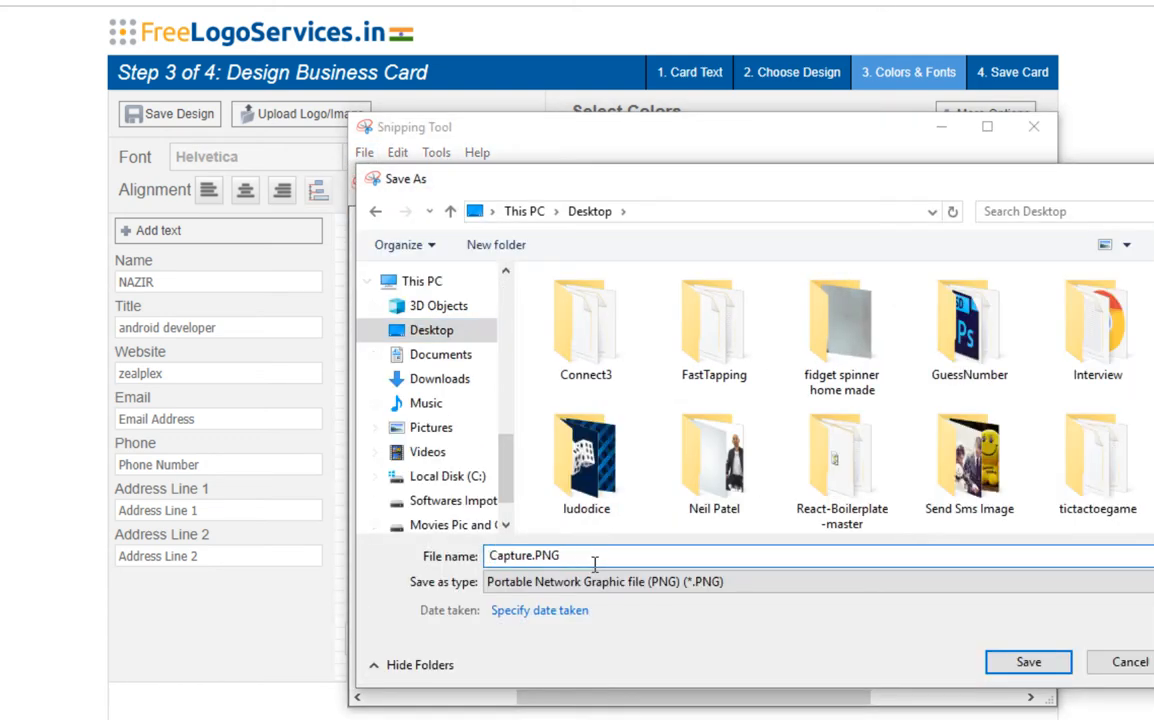
pyautogui.press('BackSpace')
pyautogui.press('BackSpace')
pyautogui.press('BackSpace')
pyautogui.press('BackSpace')
pyautogui.press('BackSpace')
pyautogui.press('BackSpace')
pyautogui.press('BackSpace')
pyautogui.write('card')
pyautogui.click(1025, 663)
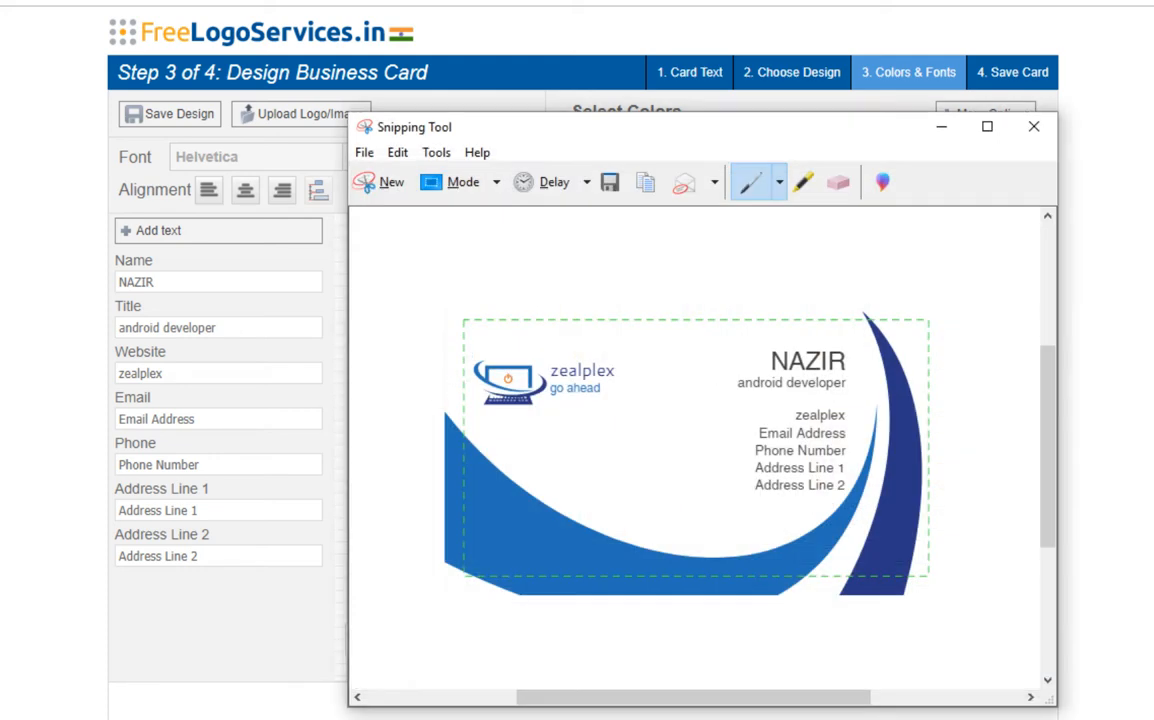
pyautogui.click(1032, 128)
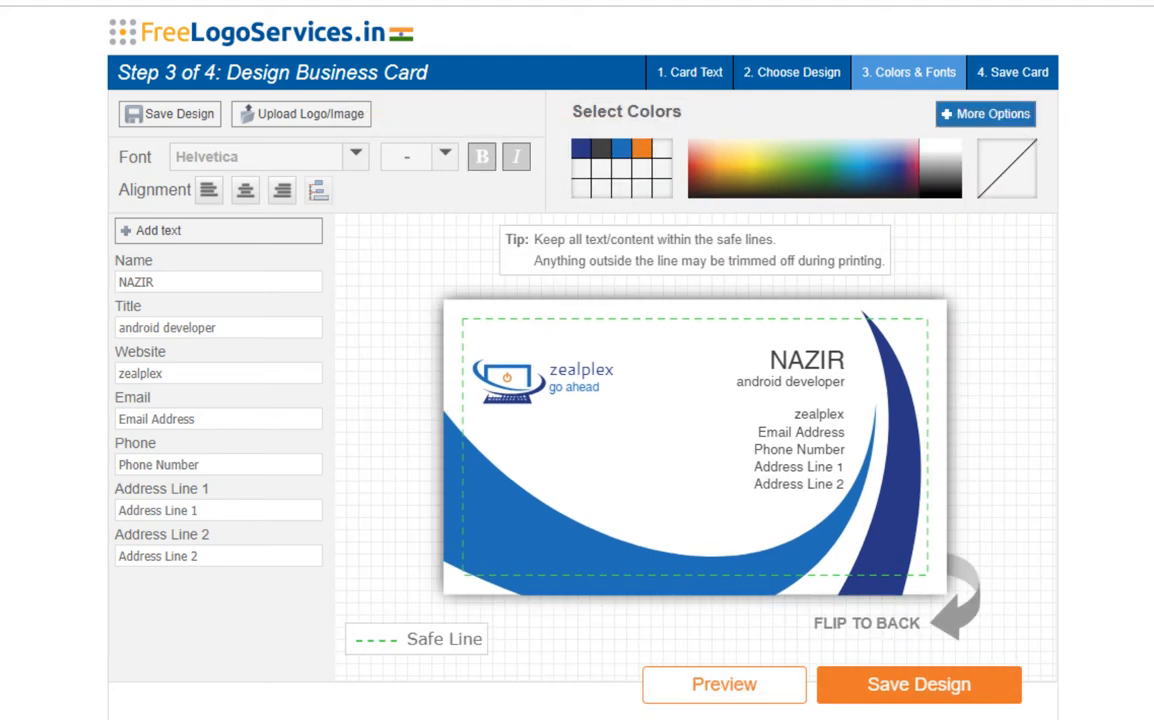